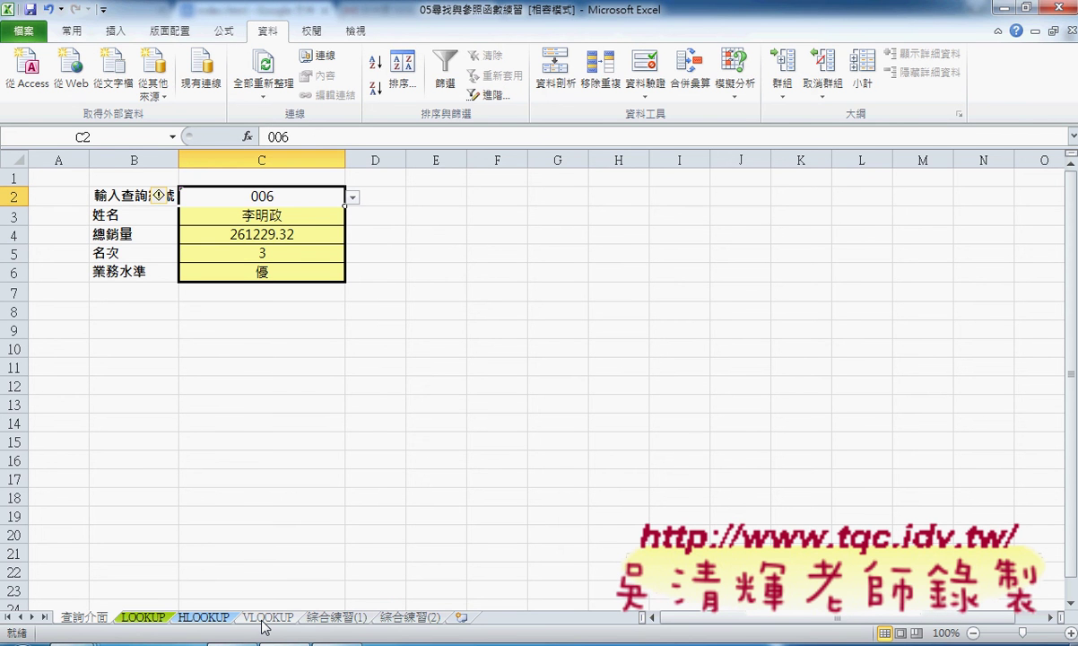
Duplicate the 查詢介面 sheet as 查詢介面 (2), placed just before LOOKUP.
click(141, 618)
click(86, 618)
drag(114, 613, 139, 619)
drag(140, 618, 140, 619)
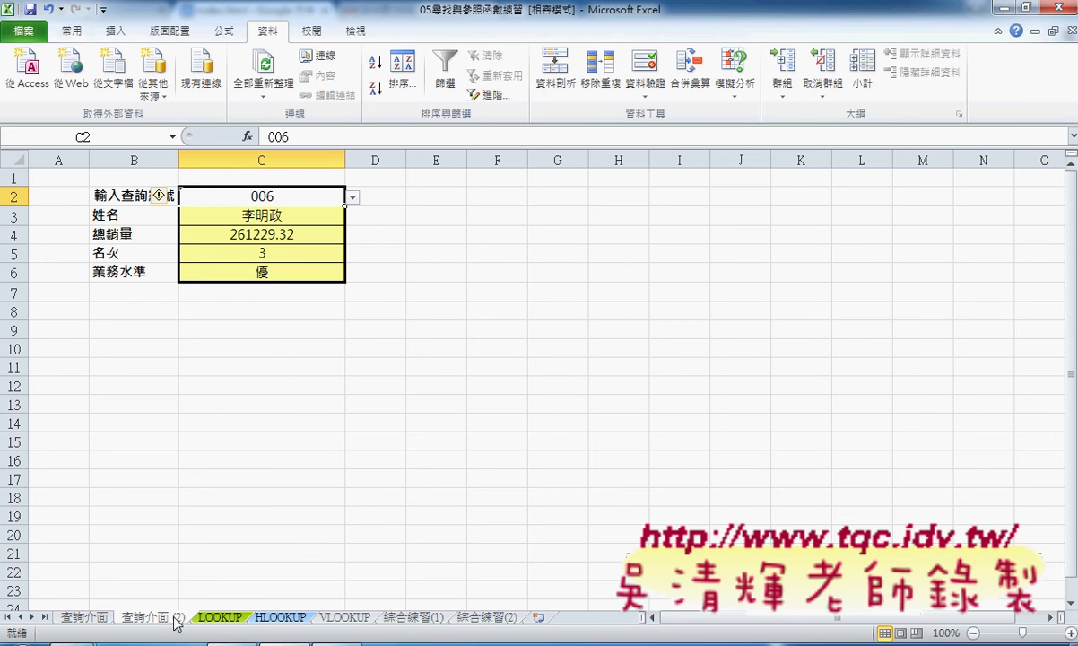
Rename the 查詢介面 (2) sheet to 查詢介面 (VLOOKUP).
double_click(176, 618)
double_click(177, 617)
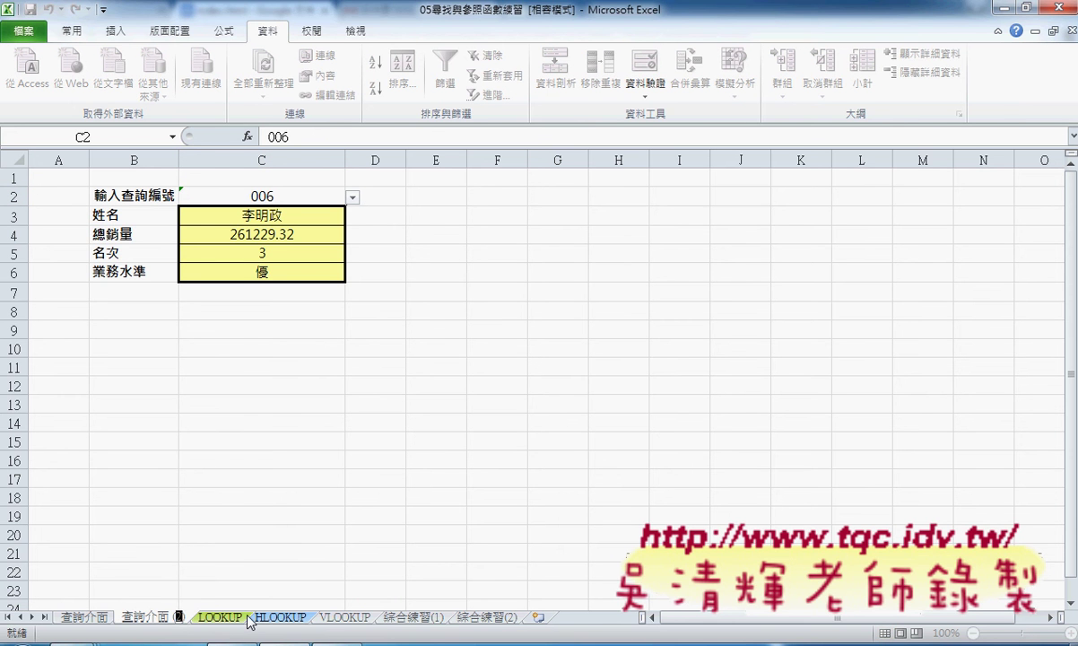
text(VL)
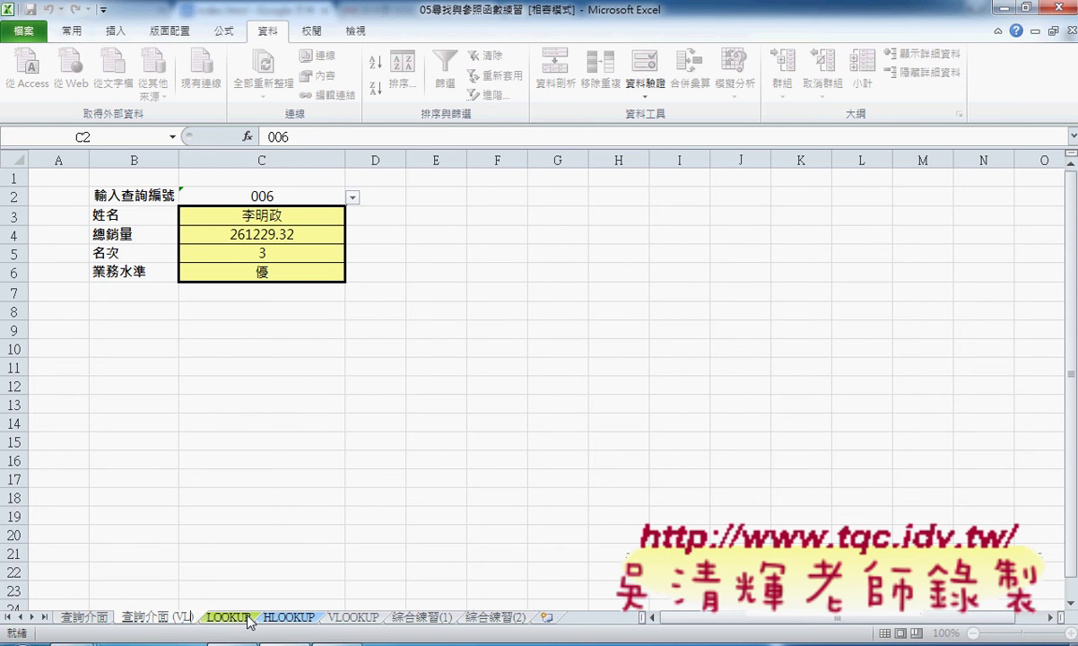
text(OOK)
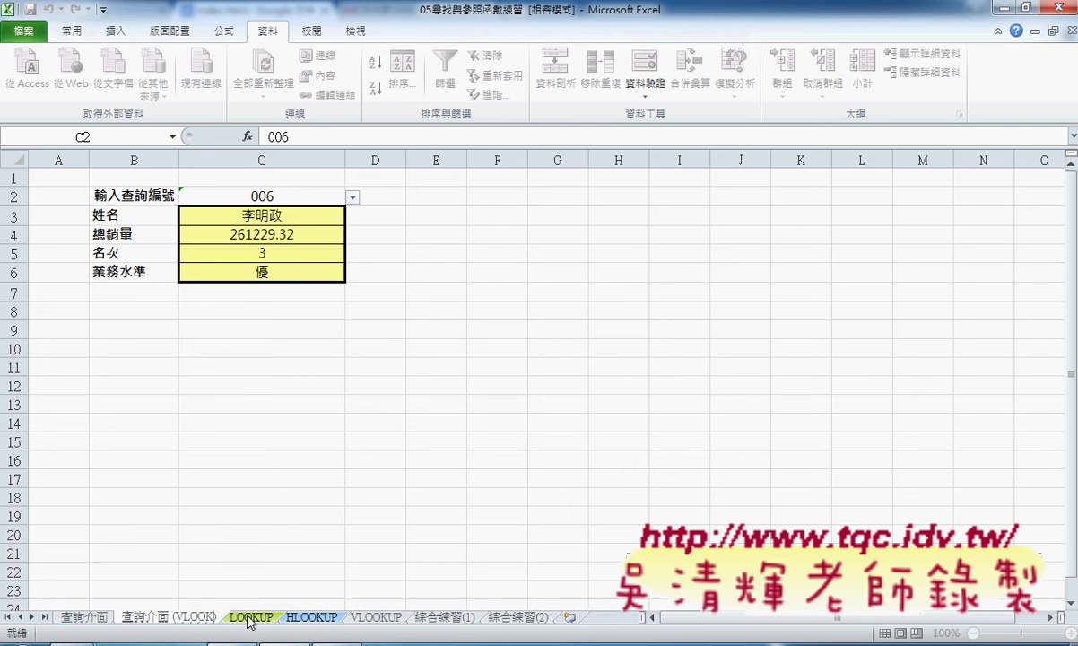
text(UP)
key(Return)
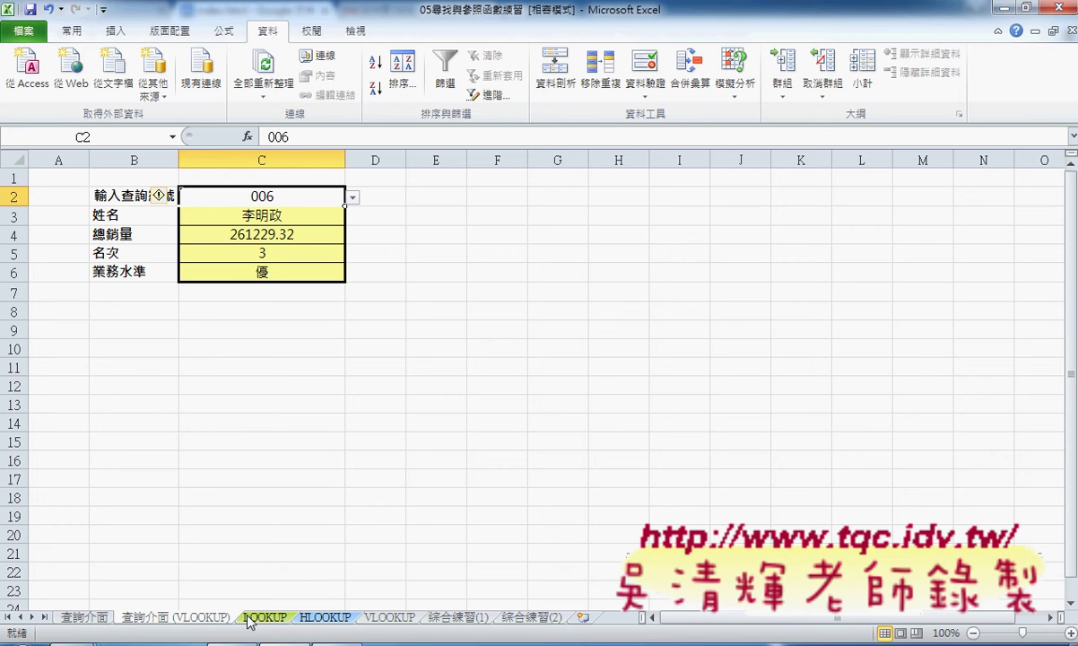
Delete the old formulas in C3:C6 and pick C3 for a new function.
drag(266, 212, 280, 271)
key(Delete)
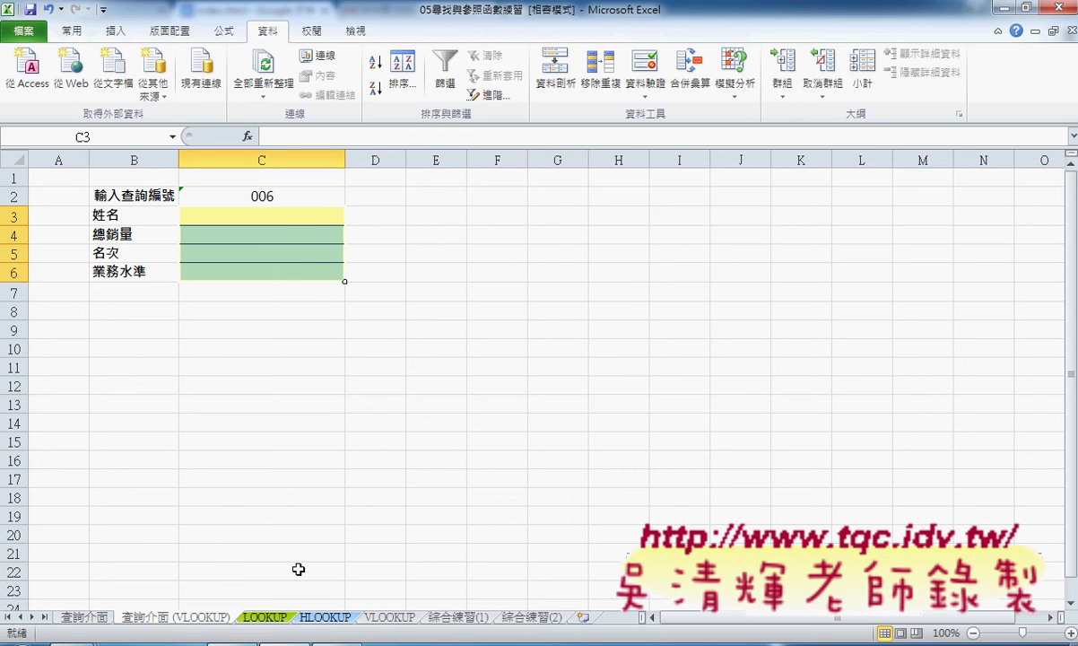
click(277, 212)
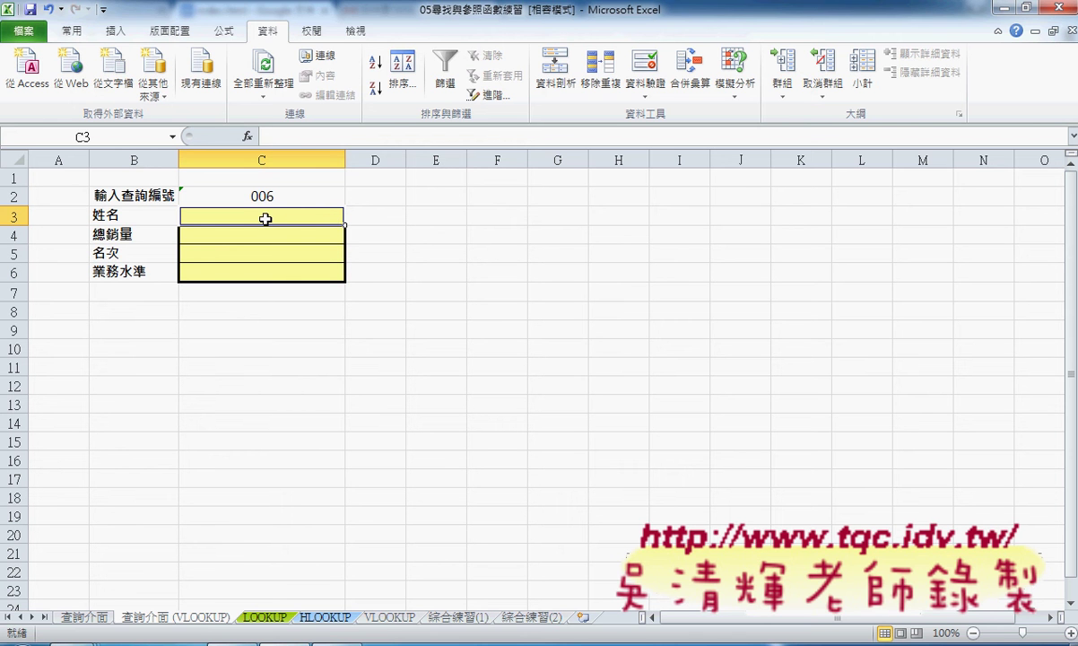
click(248, 137)
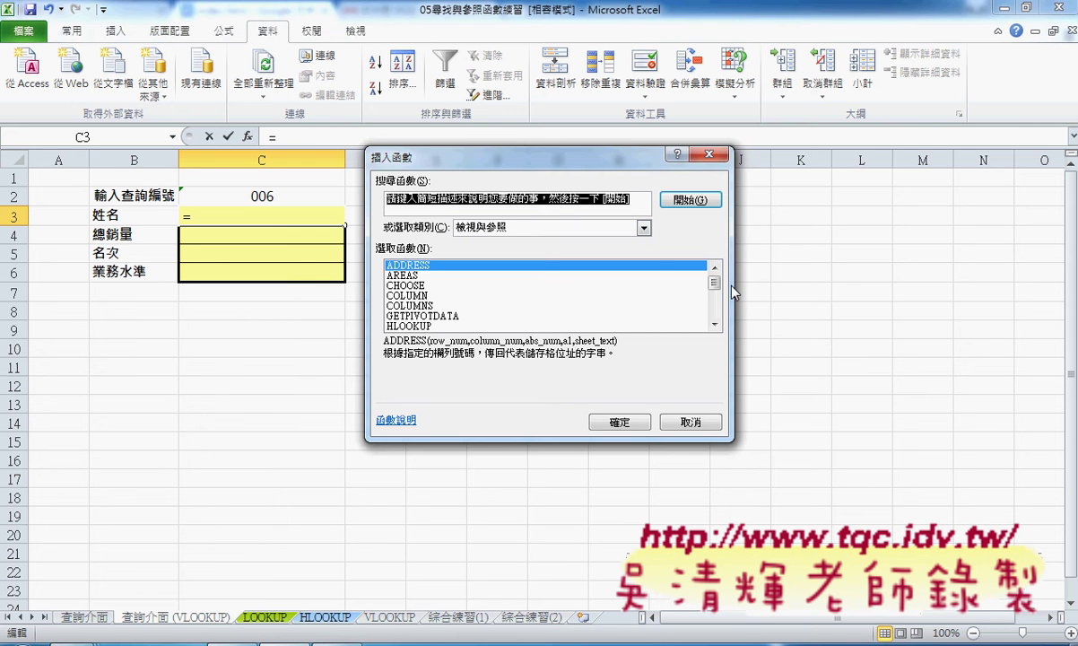
Choose VLOOKUP from the Lookup & Reference (檢視與參照) category and review its description.
drag(714, 282, 713, 307)
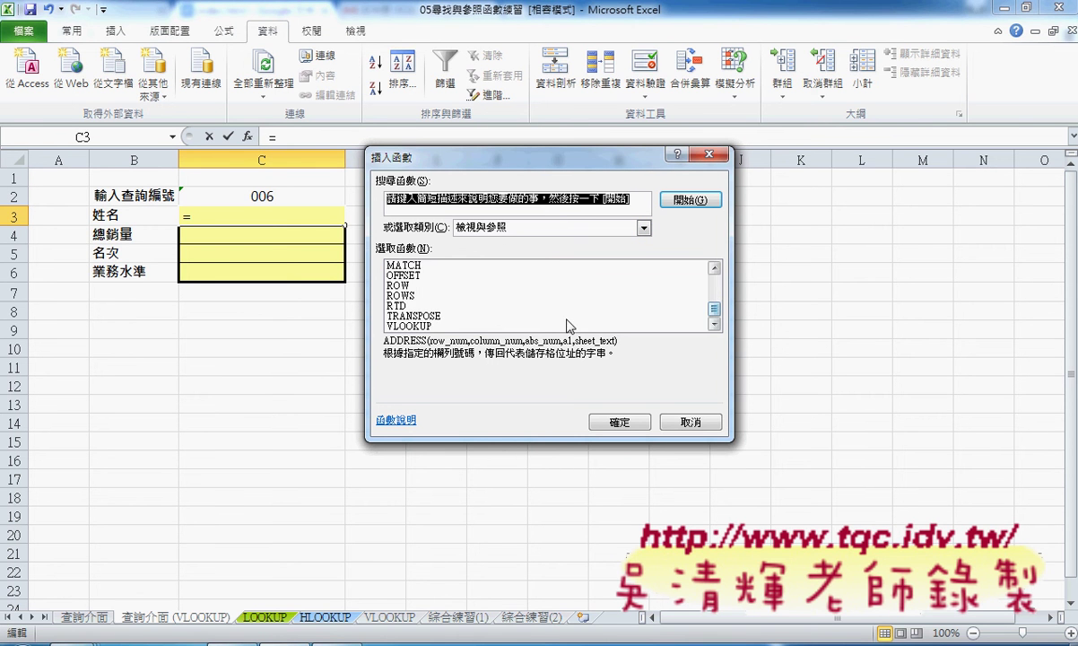
click(434, 326)
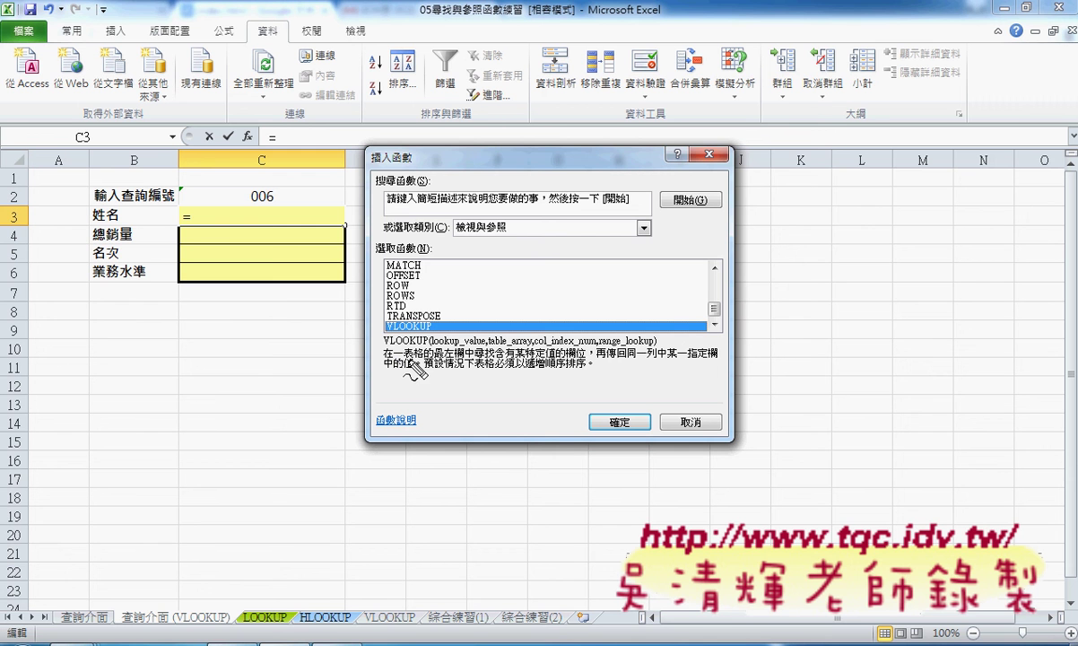
drag(404, 357, 432, 357)
drag(423, 358, 463, 358)
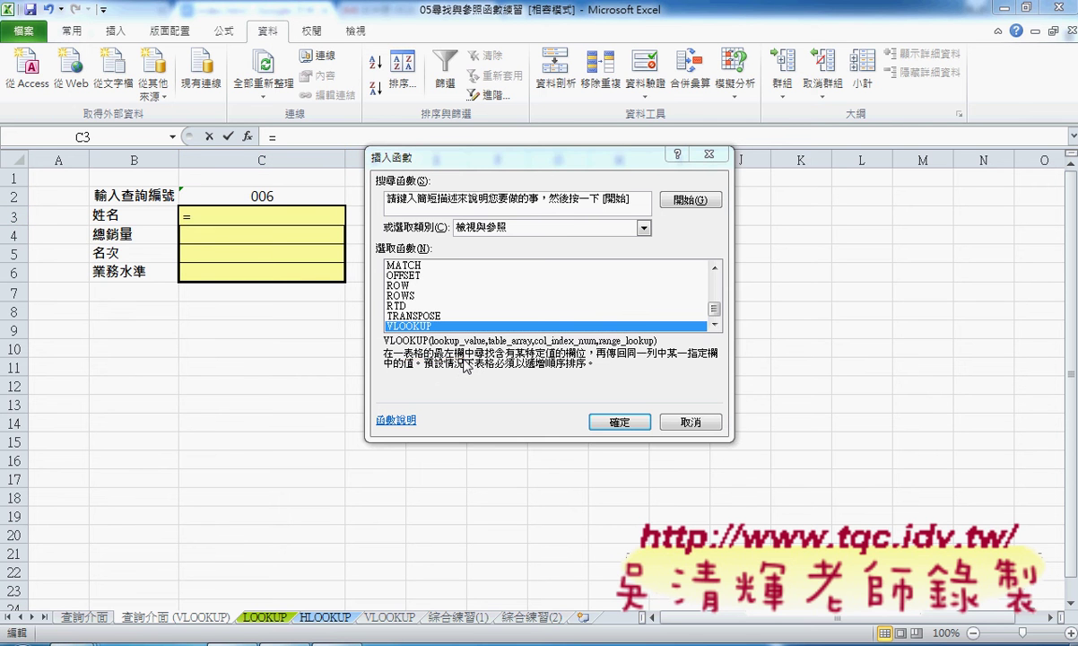
Set VLOOKUP's Lookup_value to C2 and Table_array to LOOKUP!A3:E10.
click(619, 420)
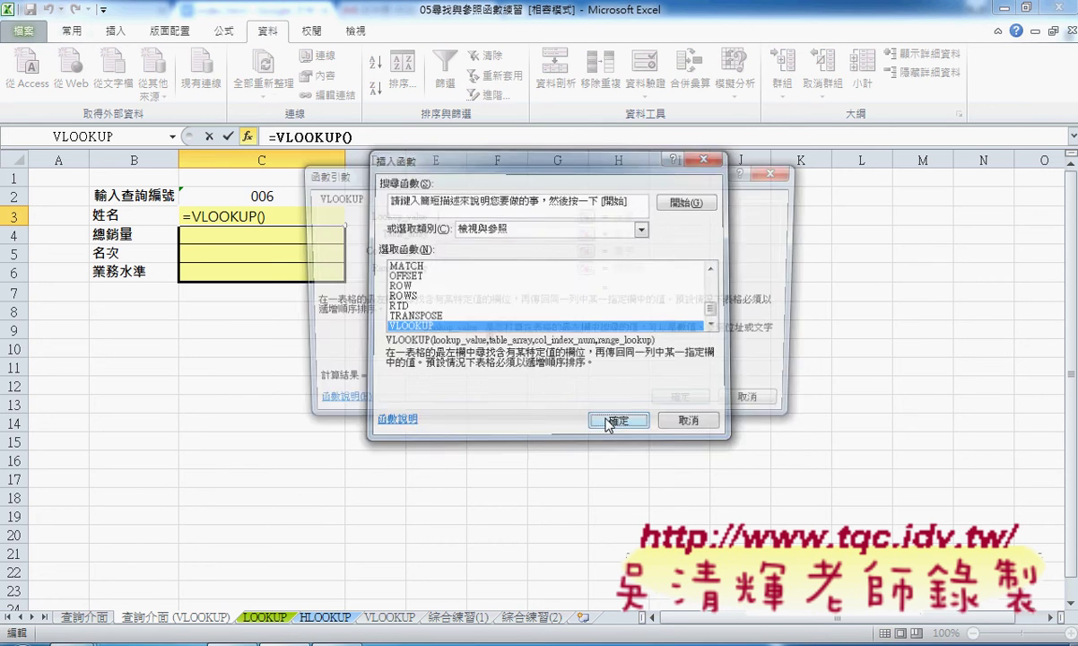
drag(497, 173, 588, 172)
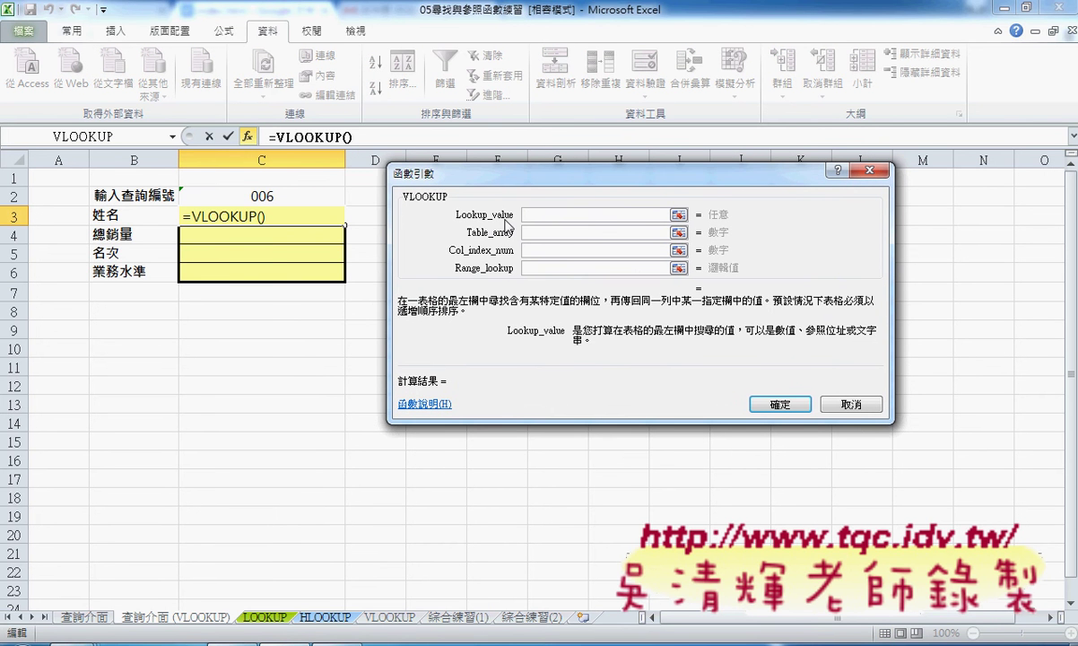
click(257, 196)
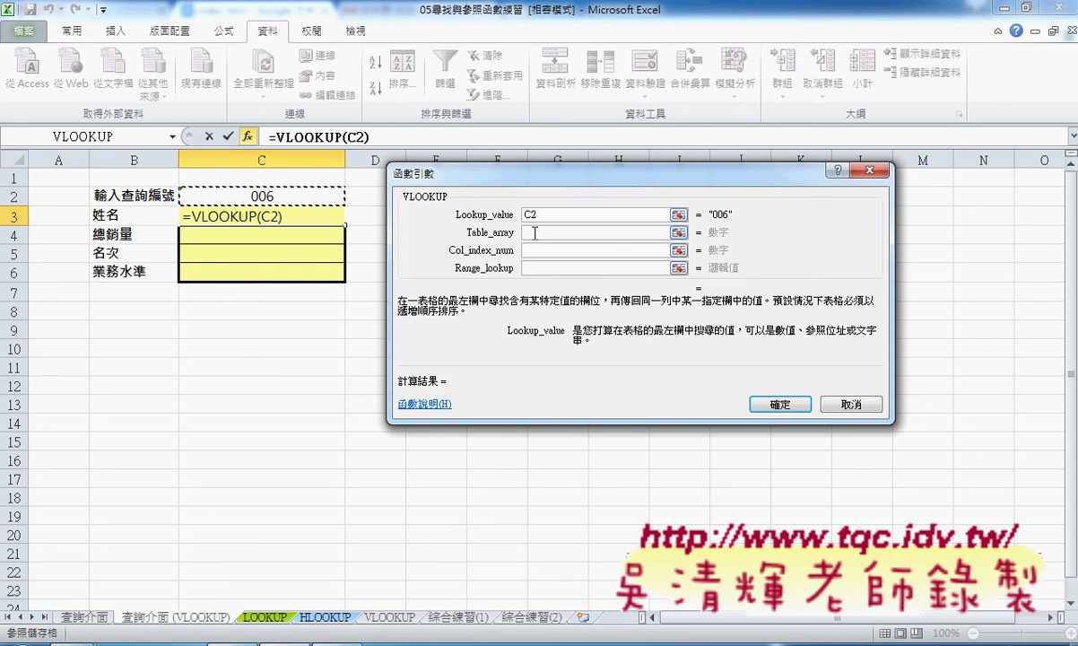
key(Tab)
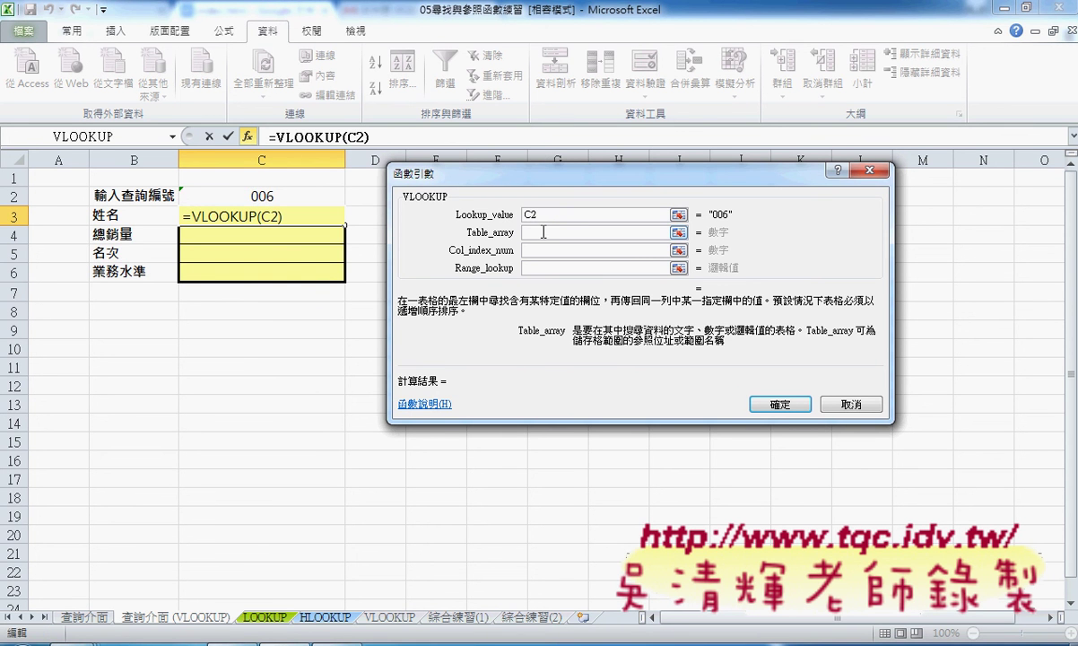
click(265, 618)
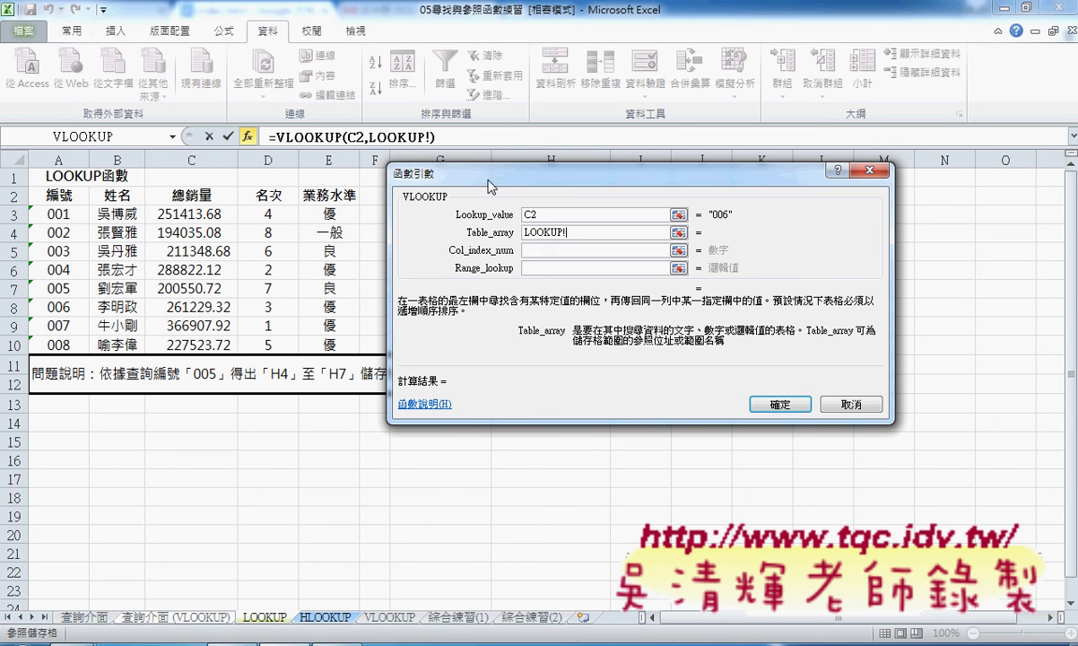
drag(459, 172, 559, 156)
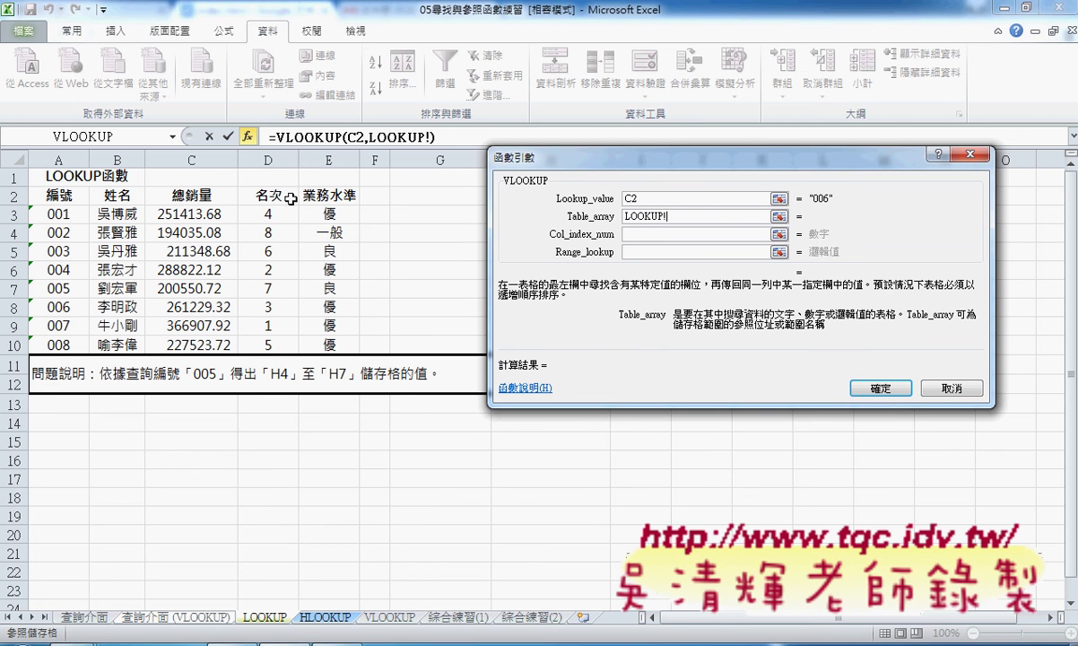
drag(54, 208, 327, 344)
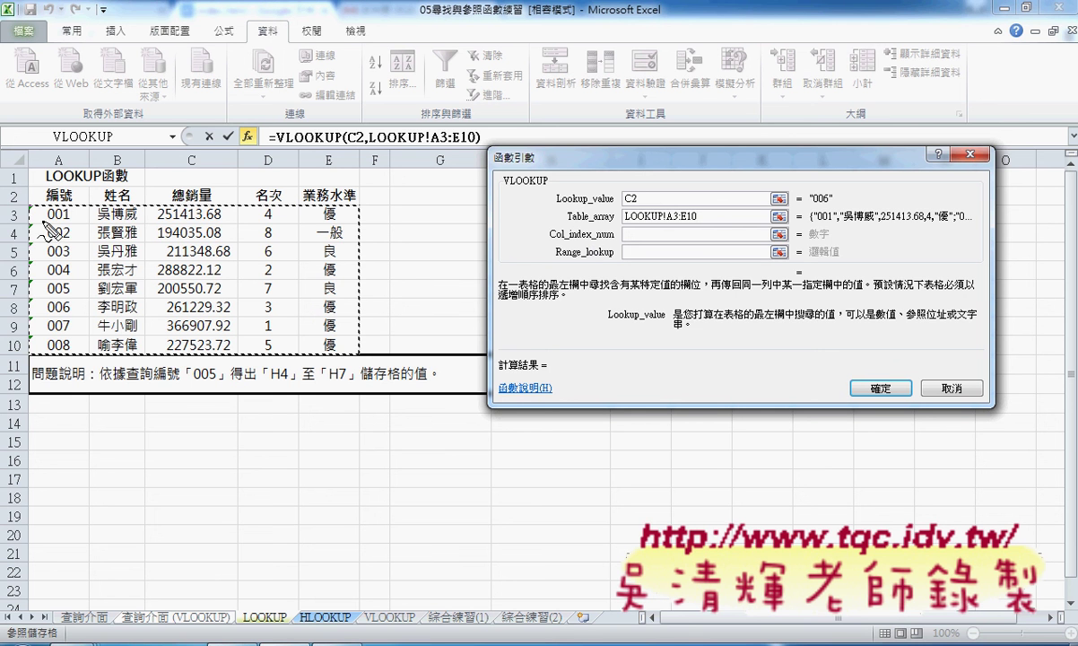
mouse_move(28, 192)
mouse_down()
mouse_move(30, 220)
mouse_move(88, 343)
mouse_move(30, 354)
mouse_up()
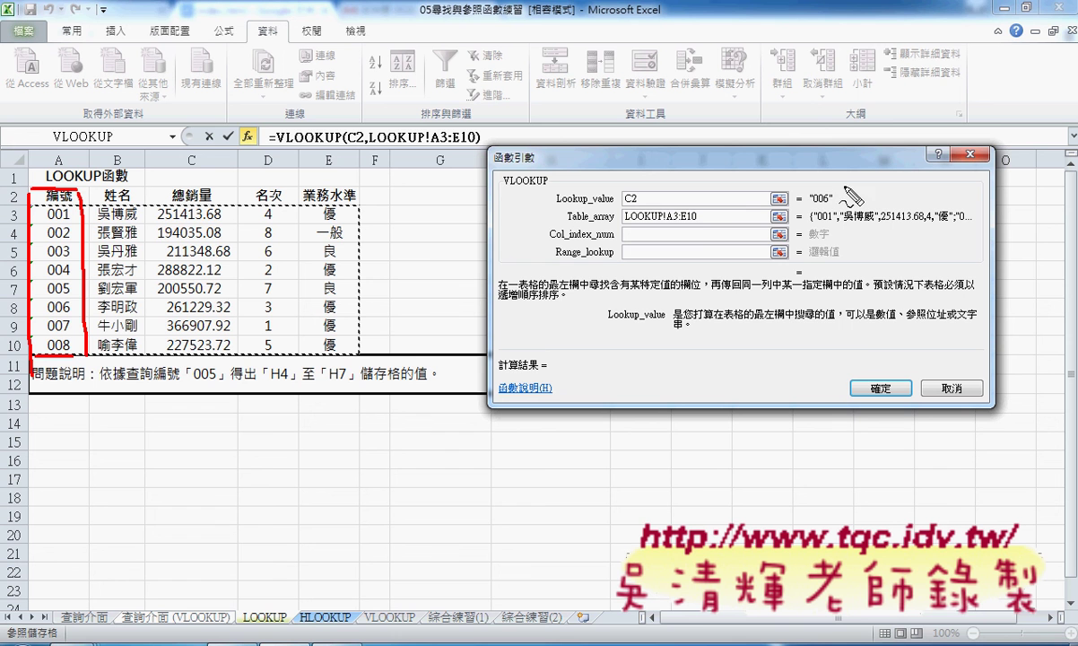
drag(816, 205, 832, 202)
drag(45, 314, 346, 313)
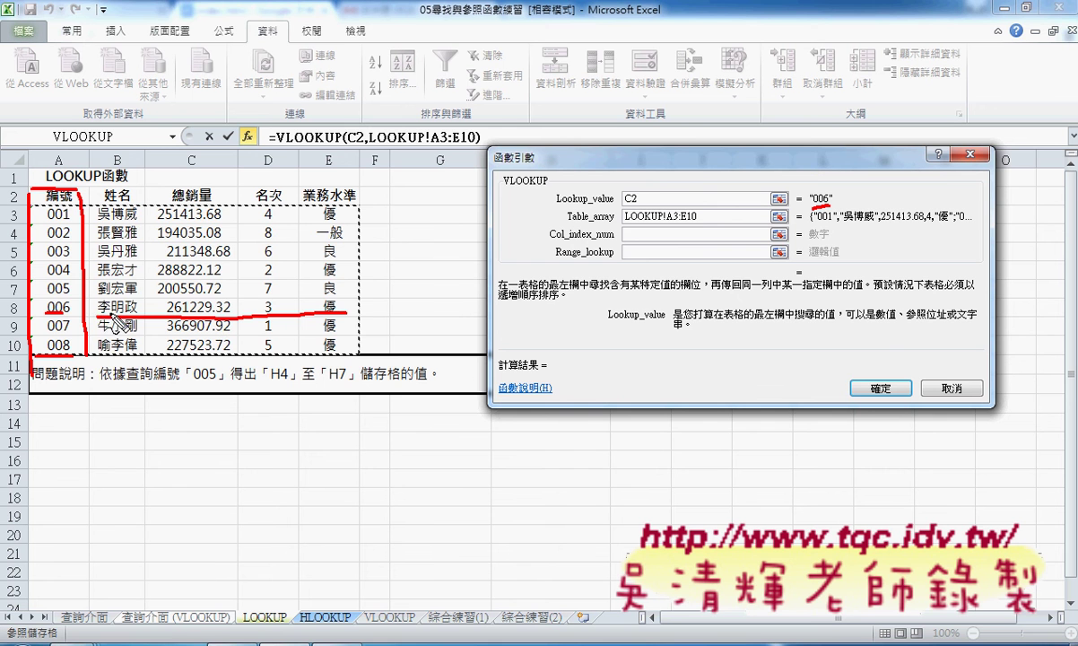
drag(94, 314, 212, 299)
drag(356, 307, 353, 313)
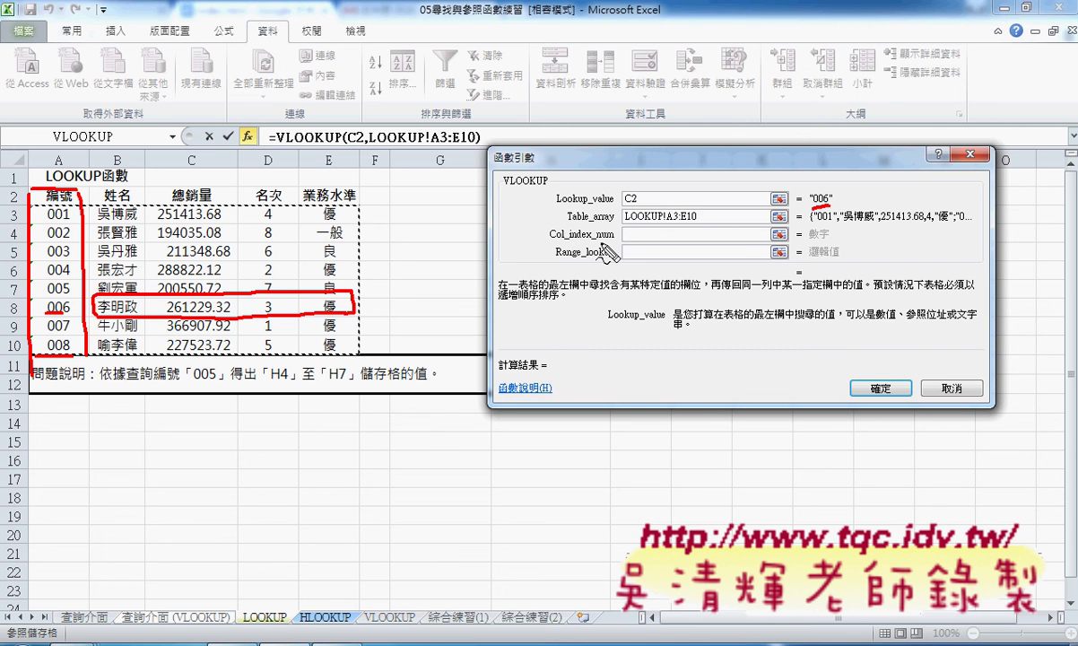
drag(594, 239, 550, 240)
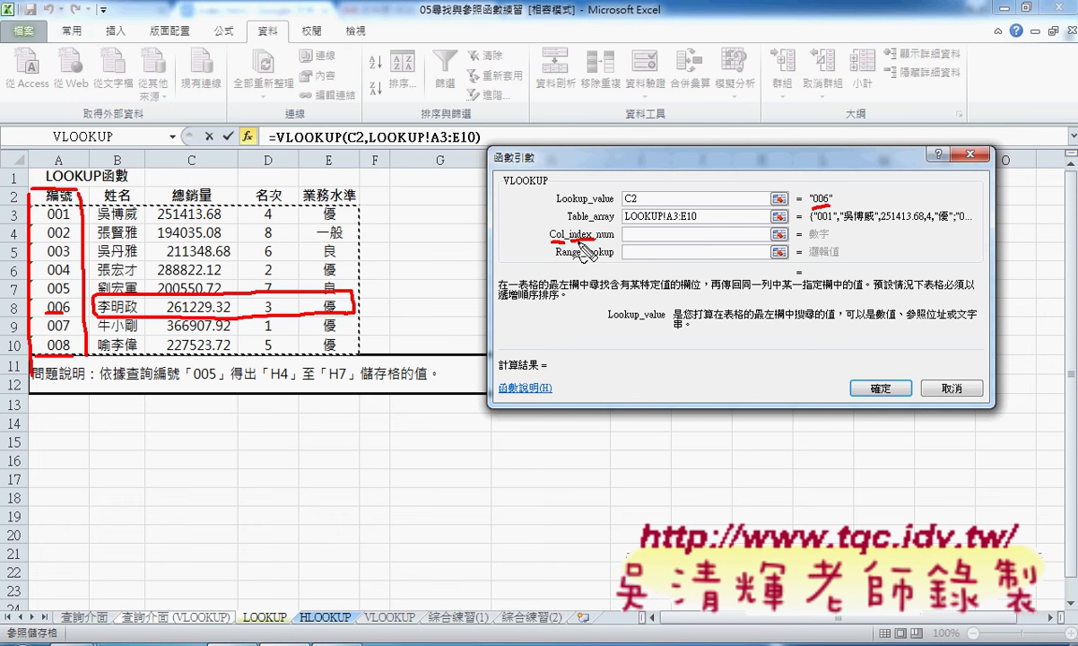
drag(595, 238, 618, 237)
mouse_move(633, 227)
mouse_down()
mouse_move(633, 244)
mouse_move(659, 242)
mouse_move(641, 244)
mouse_up()
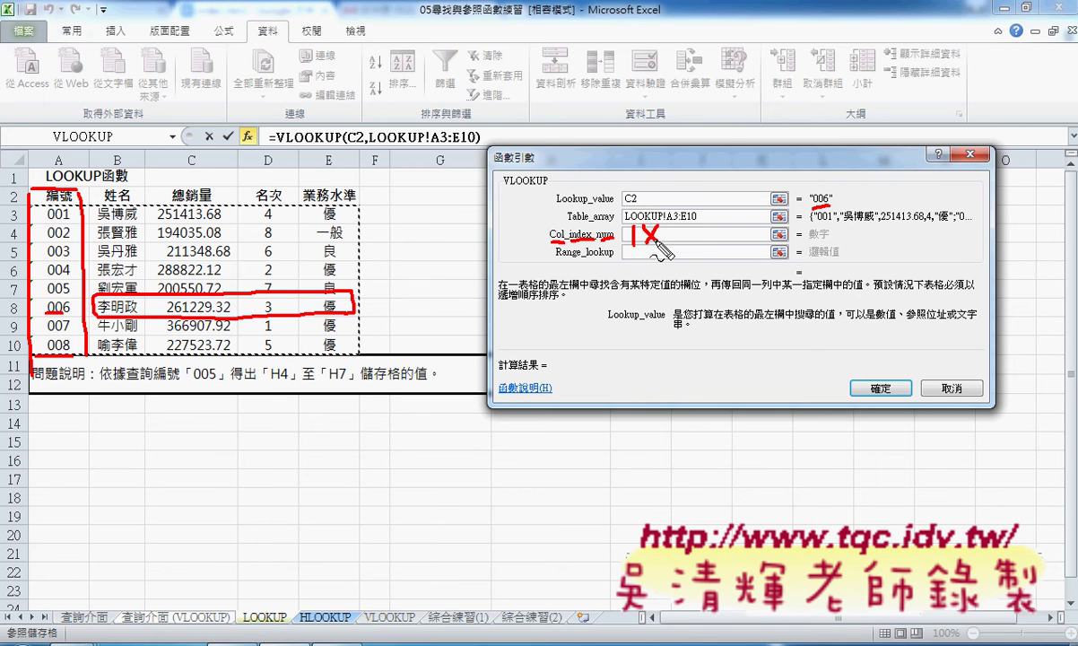
drag(77, 140, 55, 191)
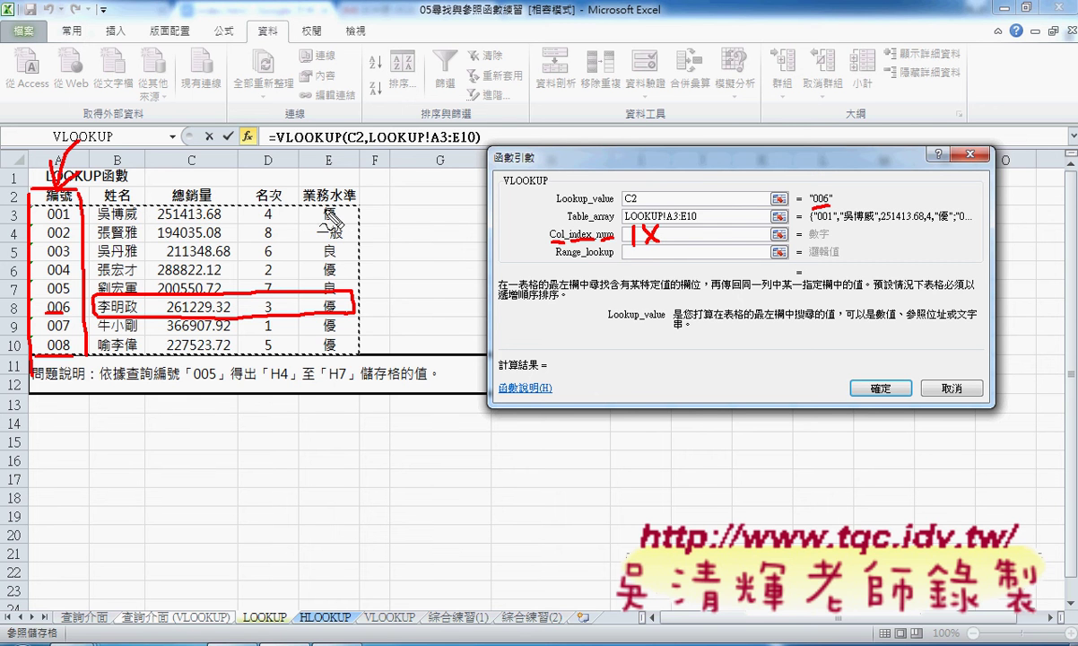
mouse_move(426, 162)
mouse_down()
mouse_move(413, 204)
mouse_move(410, 192)
mouse_up()
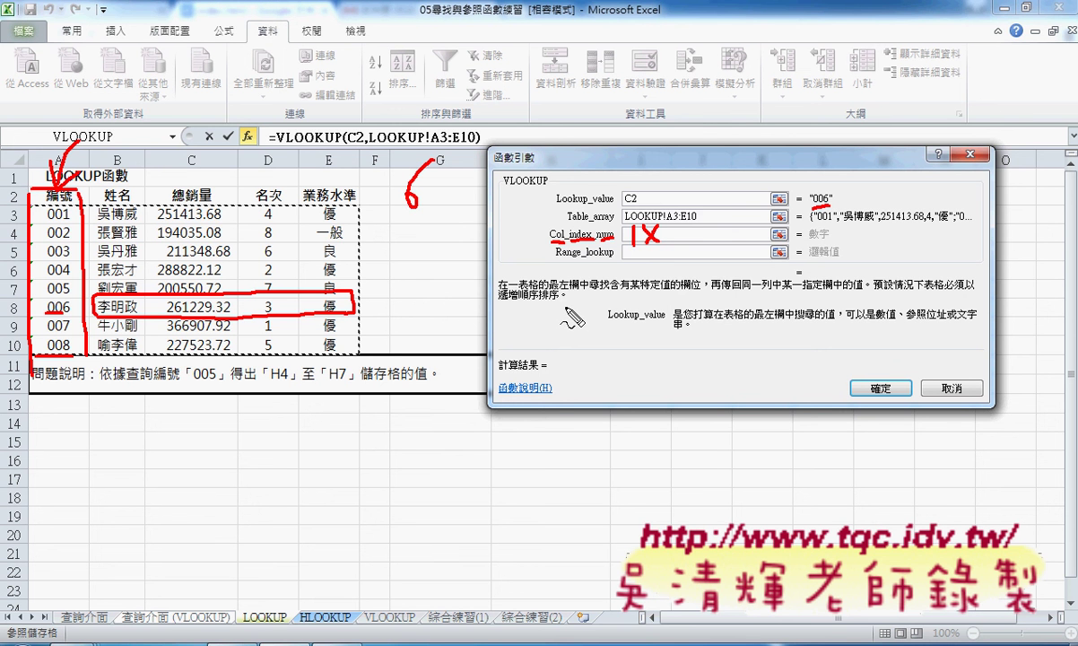
key(Escape)
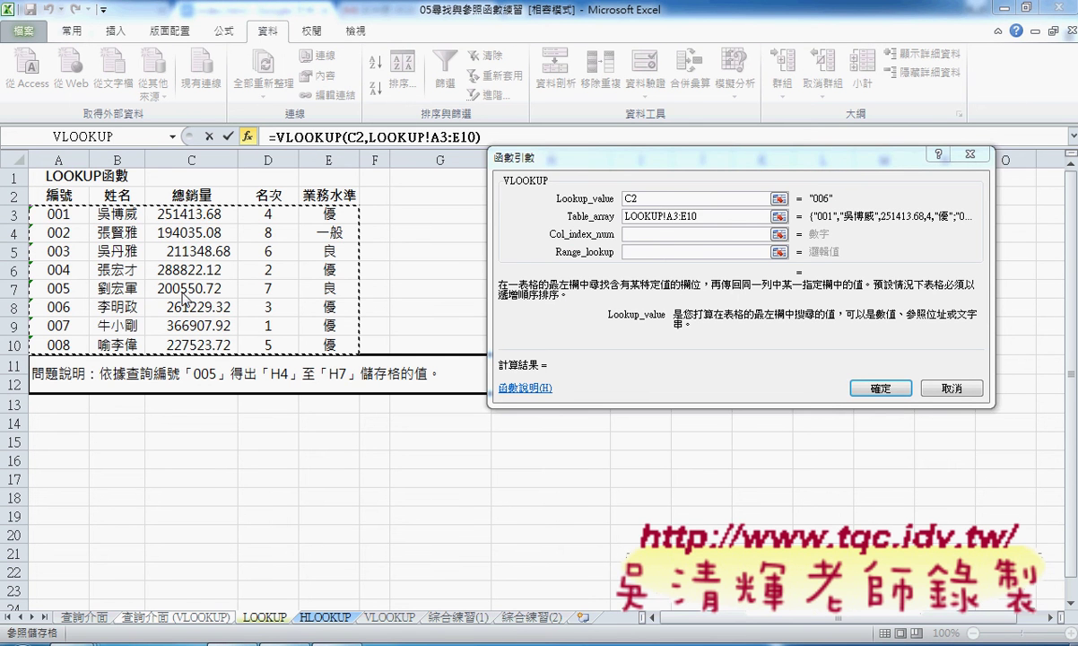
Finish C3 as =VLOOKUP(C2,LOOKUP!A3:E10,2,0) with column 2 and exact match 0.
click(664, 234)
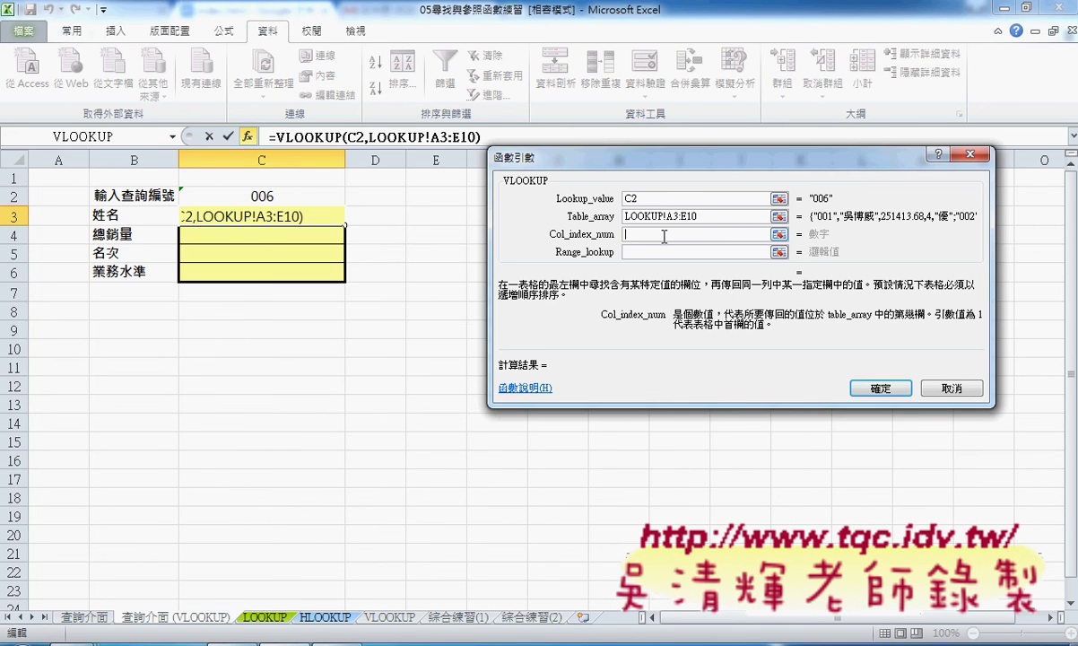
text(2)
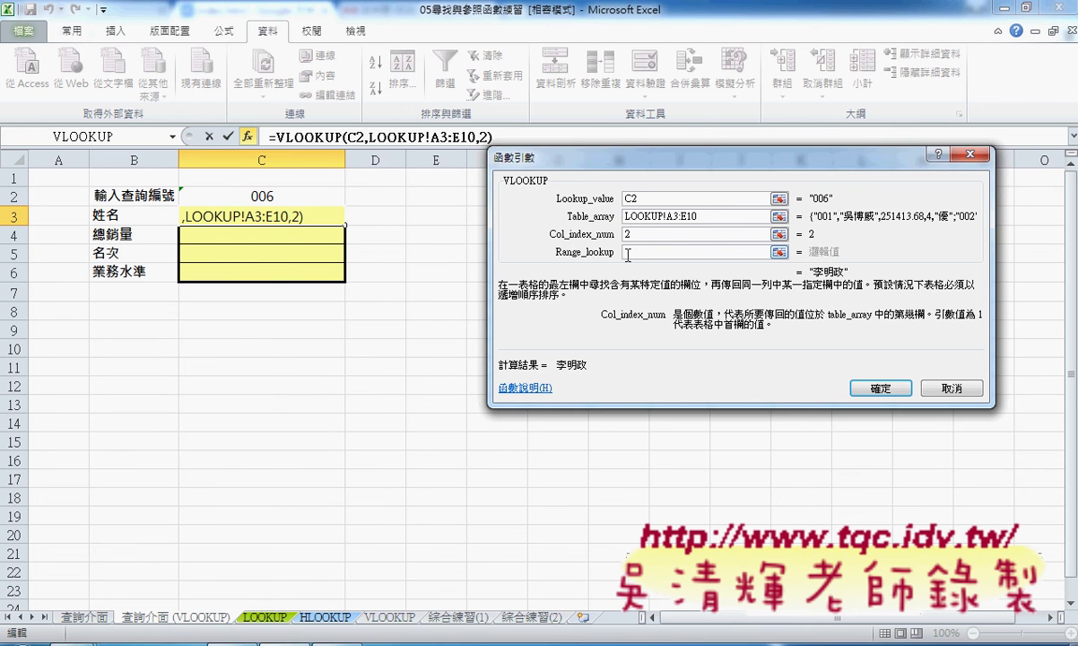
click(628, 254)
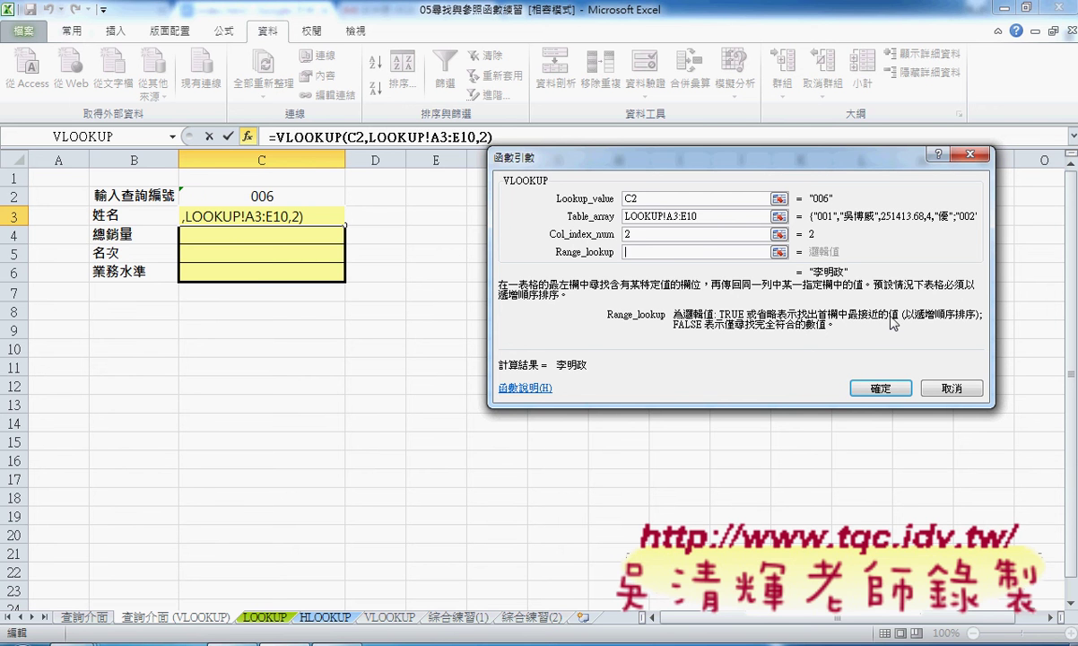
text(1)
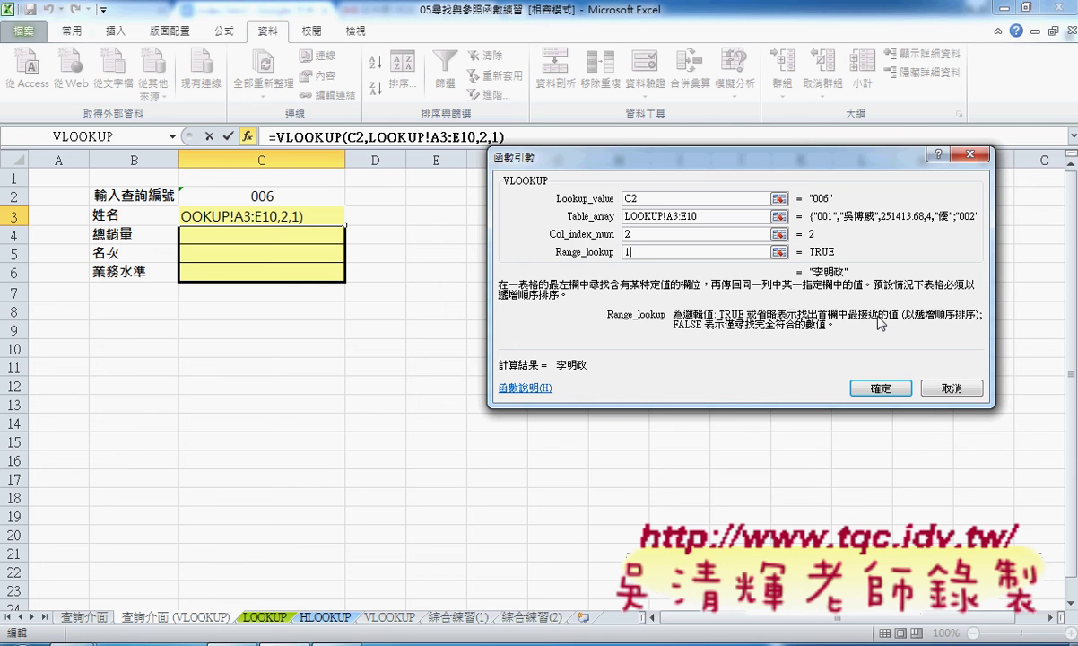
key(BackSpace)
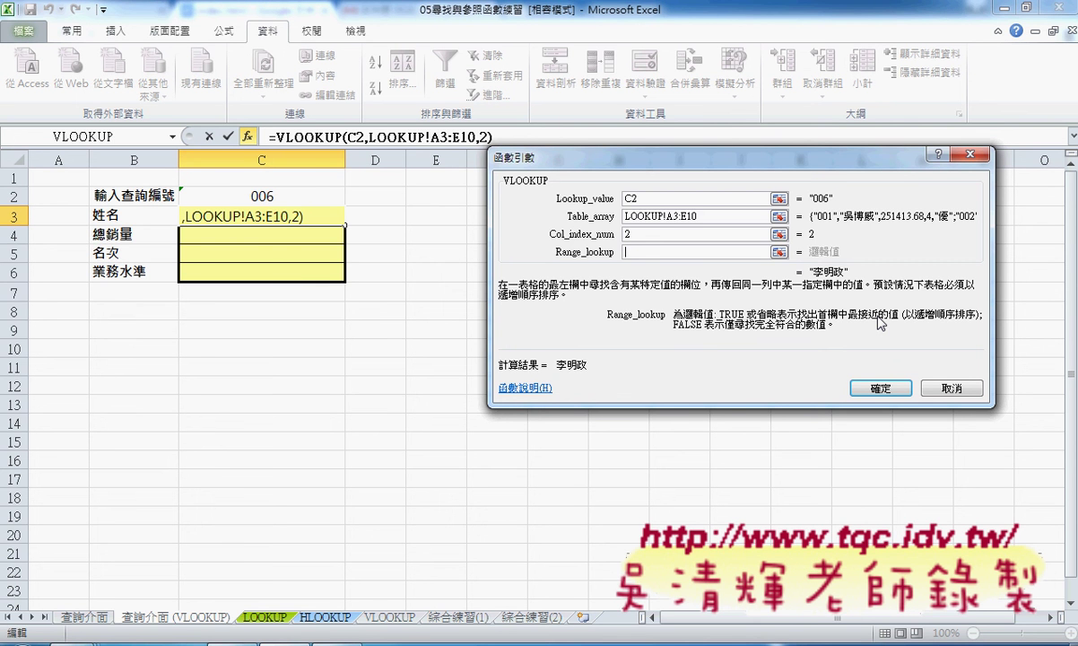
text(0)
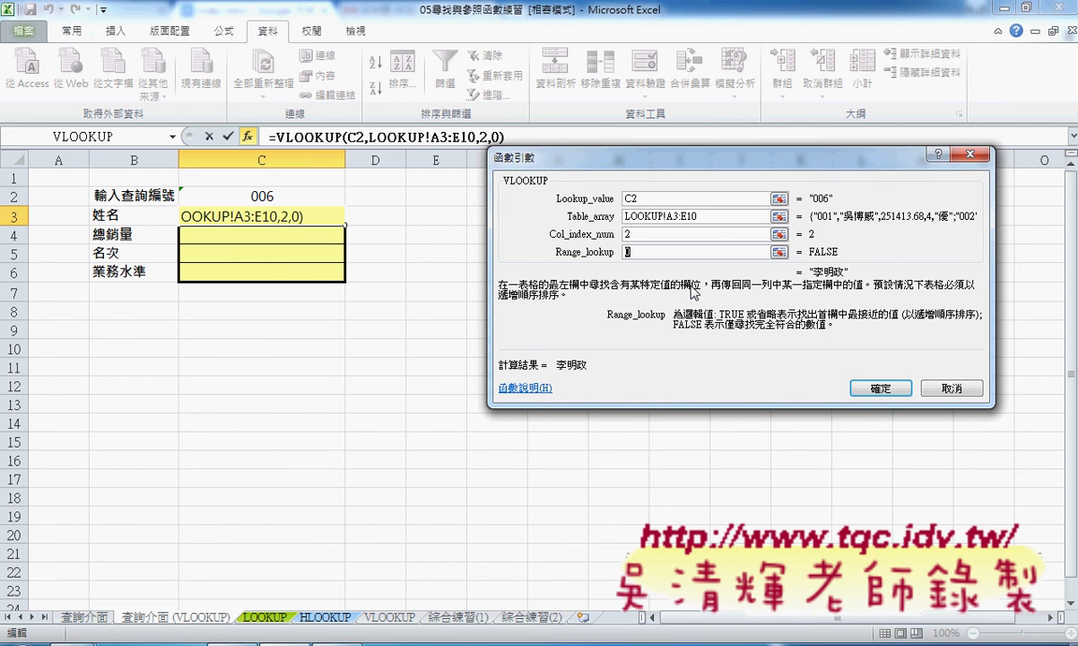
click(888, 387)
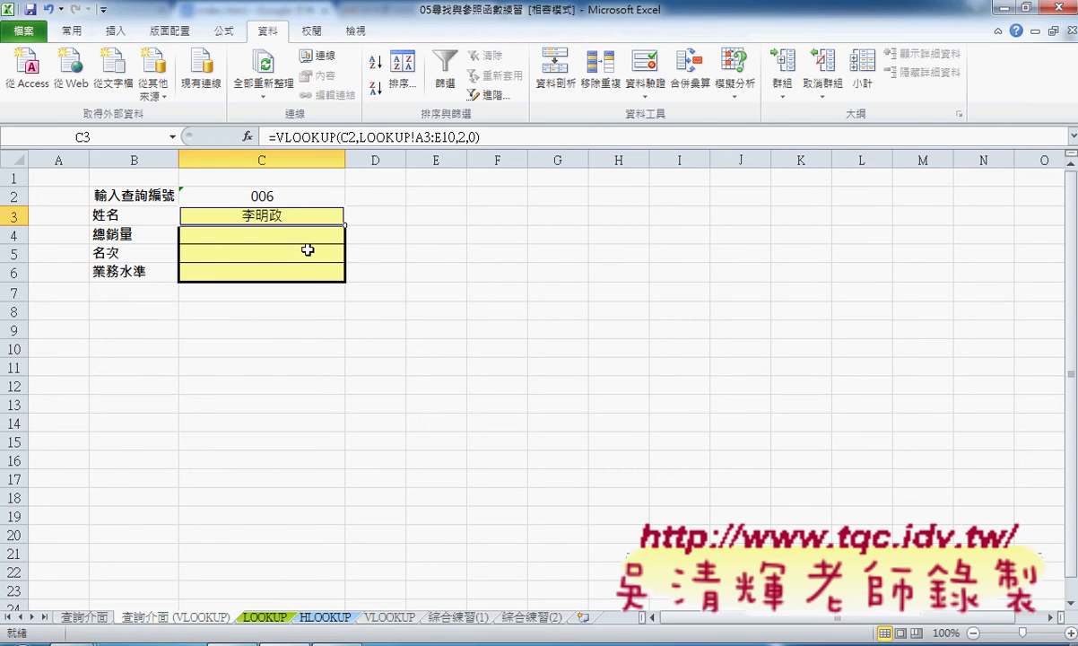
Copy C3's formula into C4 with column index 3 to show total sales.
drag(480, 136, 266, 136)
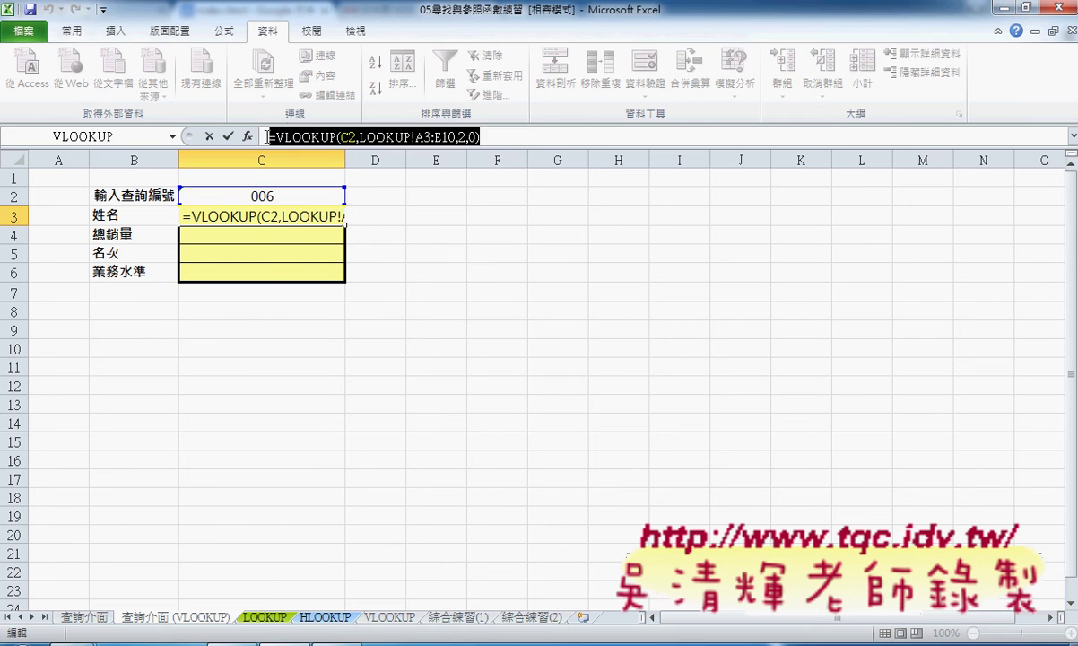
right_click(357, 136)
click(371, 165)
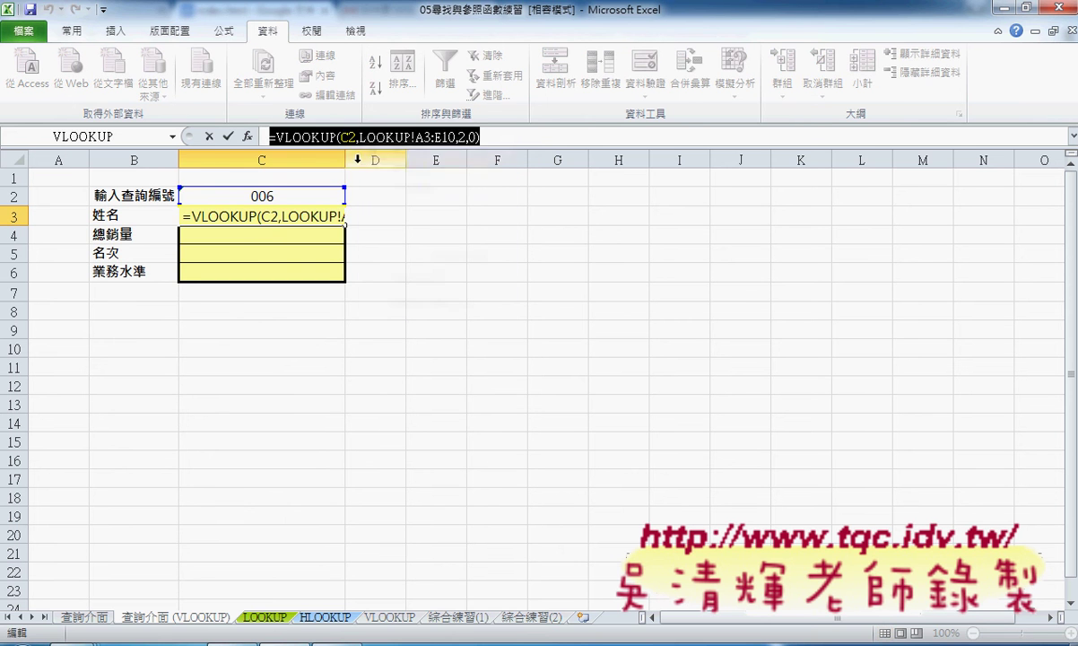
click(212, 137)
click(284, 233)
right_click(320, 138)
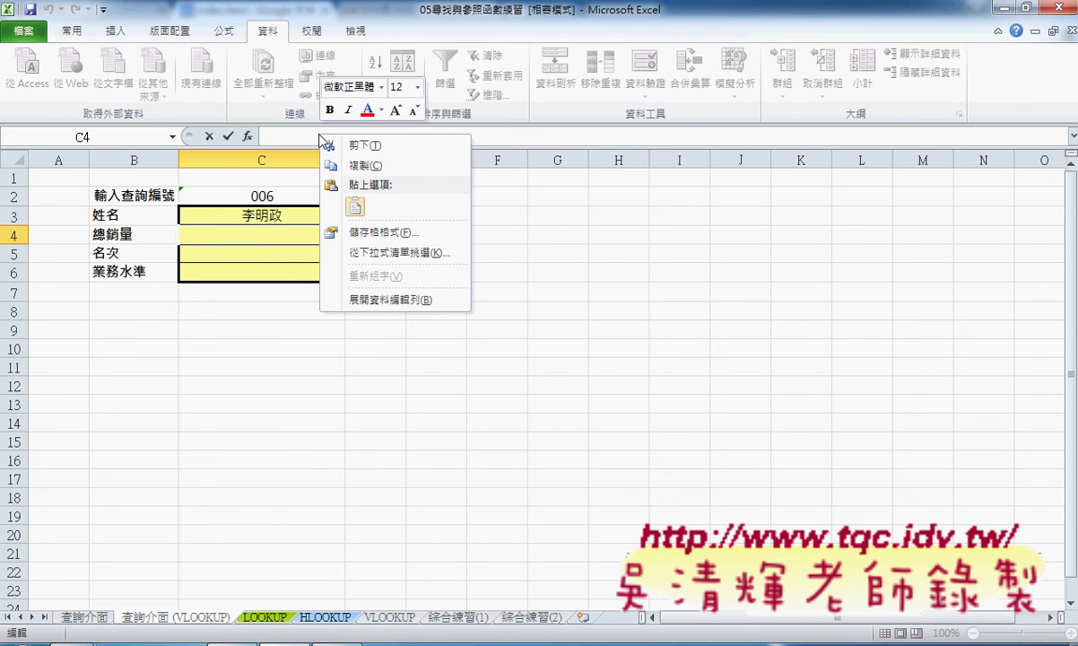
click(355, 207)
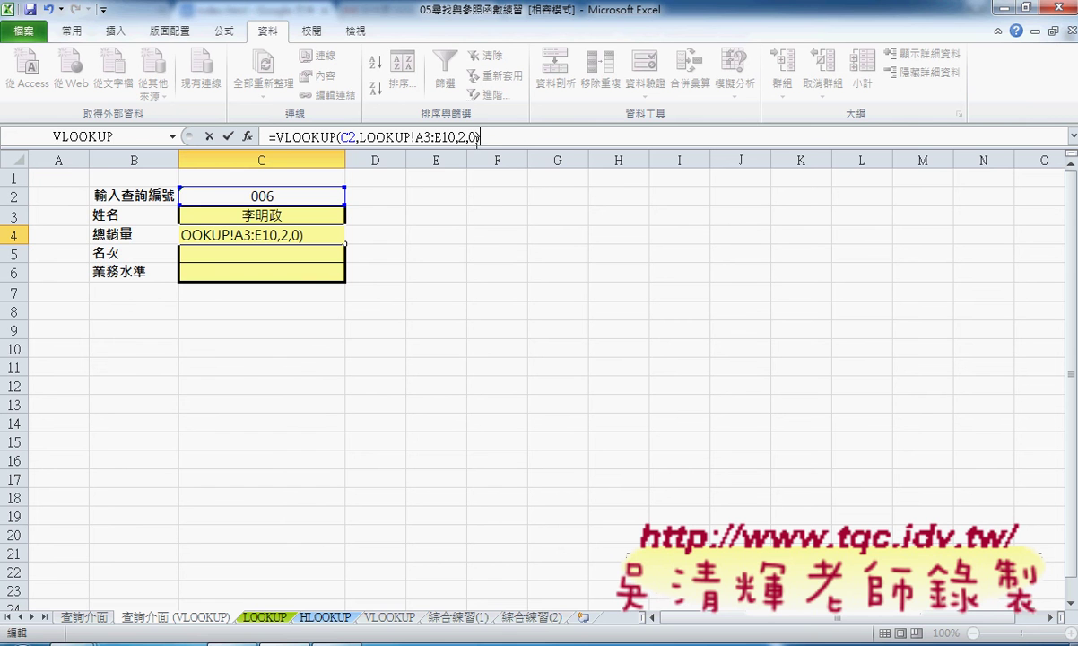
double_click(462, 136)
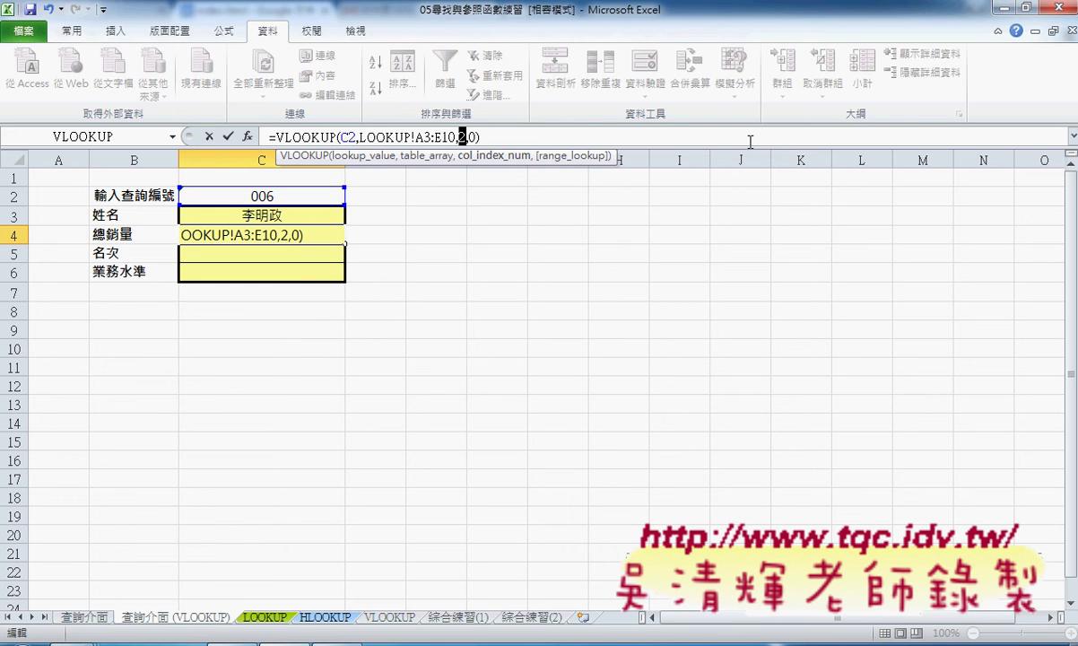
text(3)
key(Return)
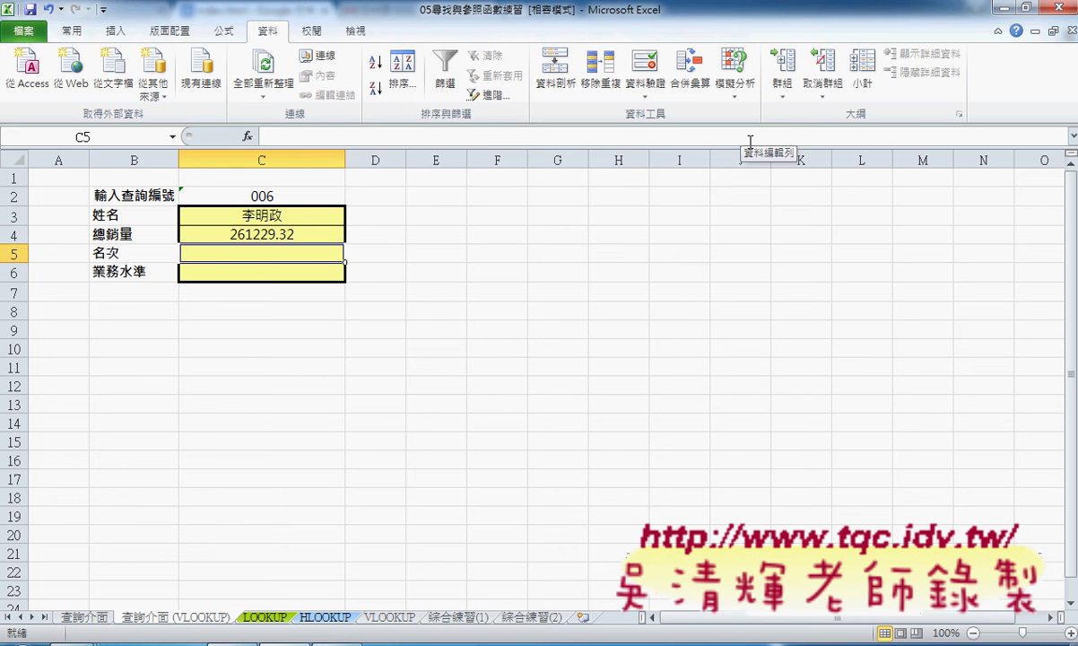
Paste the formula into C5 with column index 4 to show the rank.
click(318, 136)
right_click(318, 137)
click(353, 209)
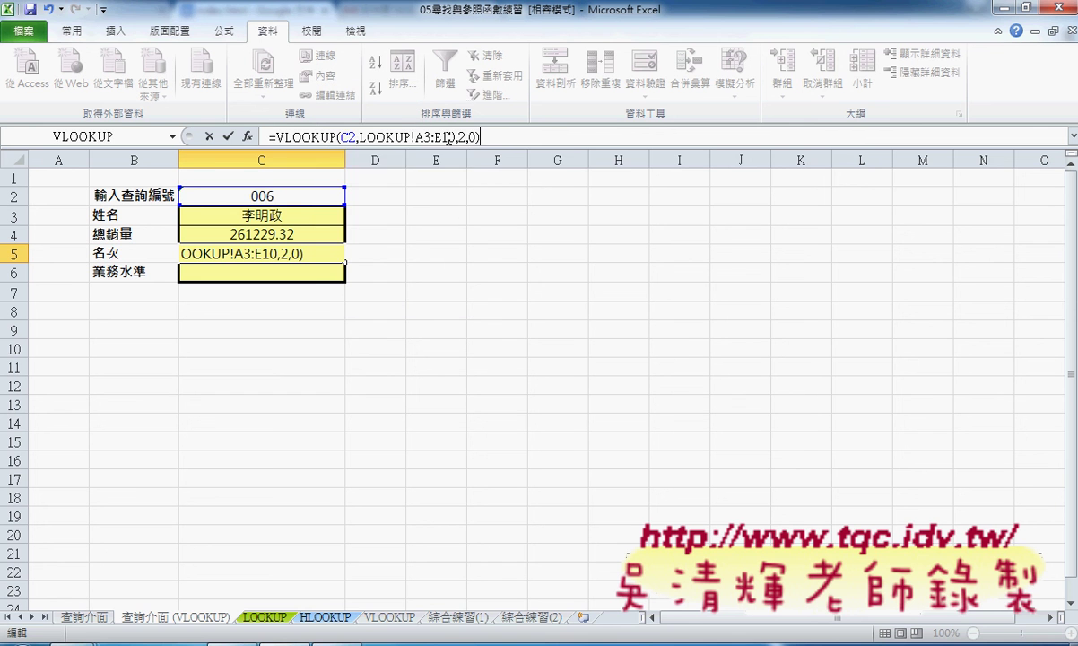
double_click(462, 137)
text(4)
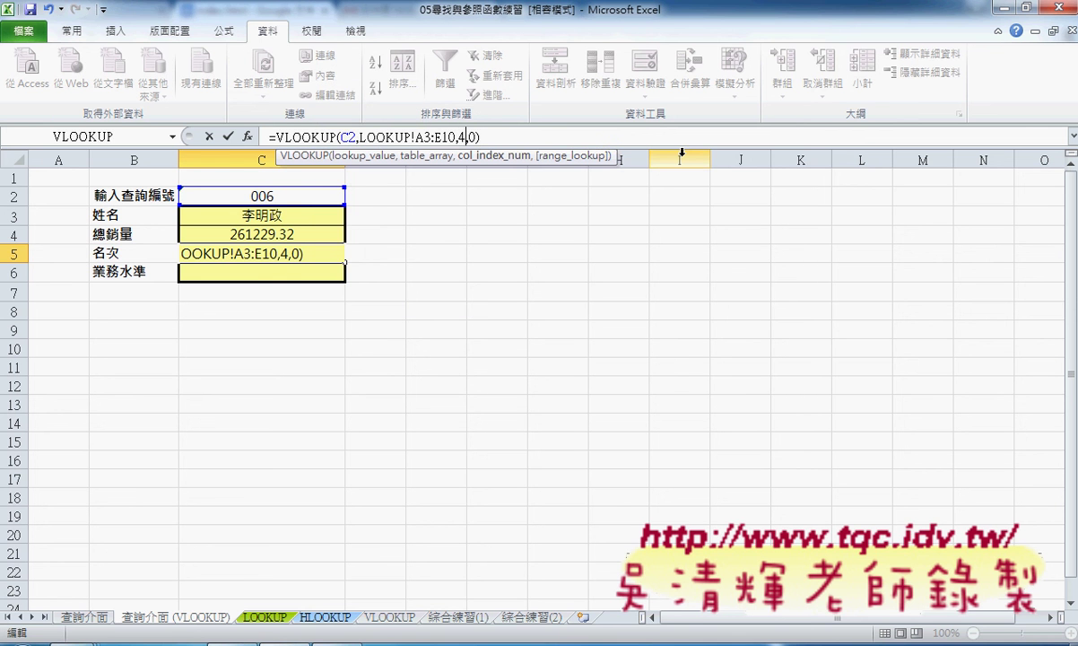
click(228, 136)
Paste the formula into C6 with column index 5 to show the level.
click(257, 270)
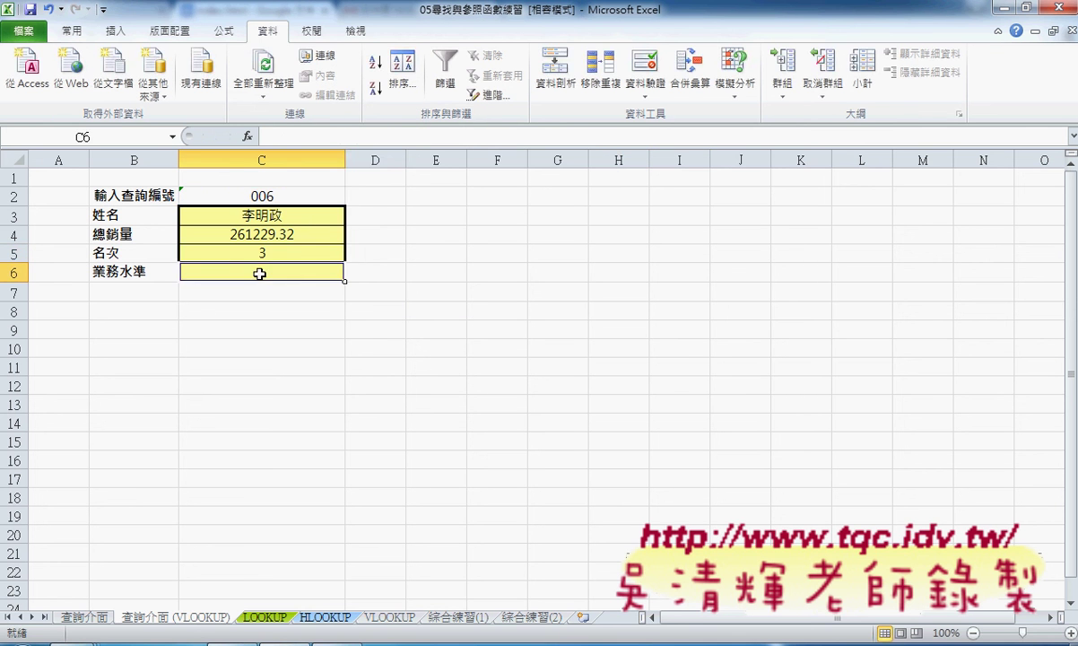
click(325, 137)
right_click(326, 137)
click(362, 208)
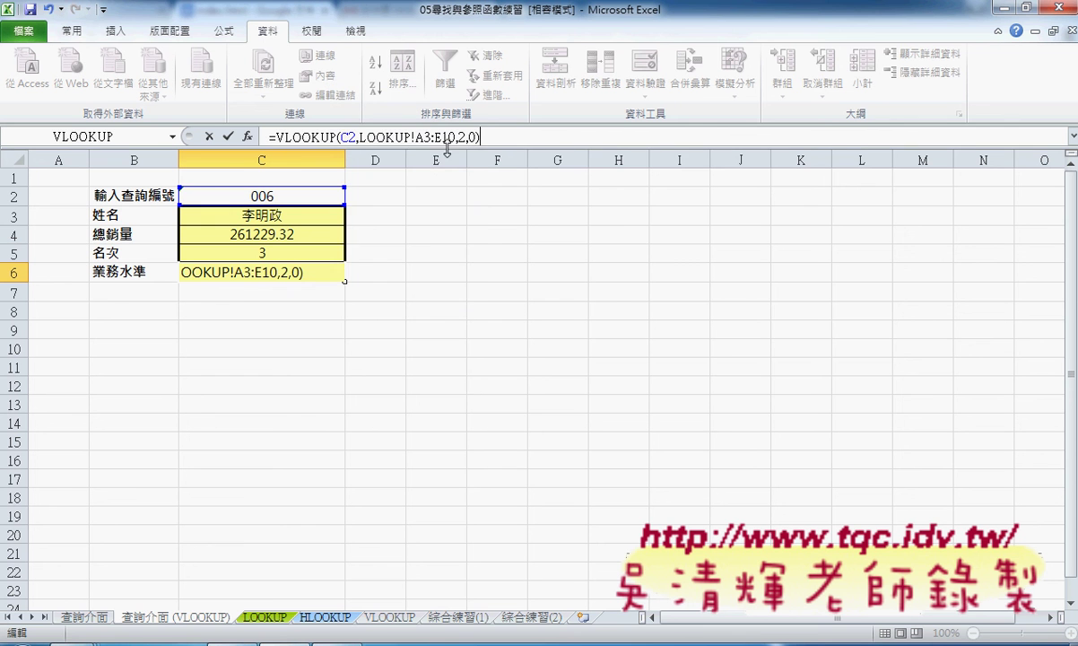
click(470, 137)
double_click(465, 136)
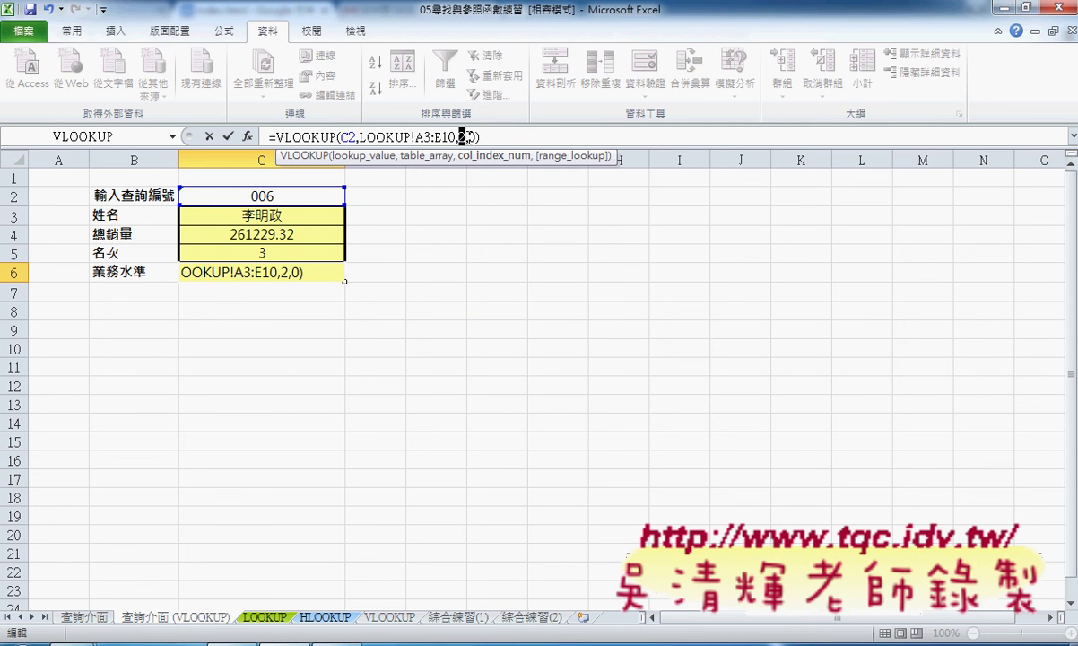
text(5)
Confirm C6's formula and choose ID 008 from C2's validation list.
click(228, 137)
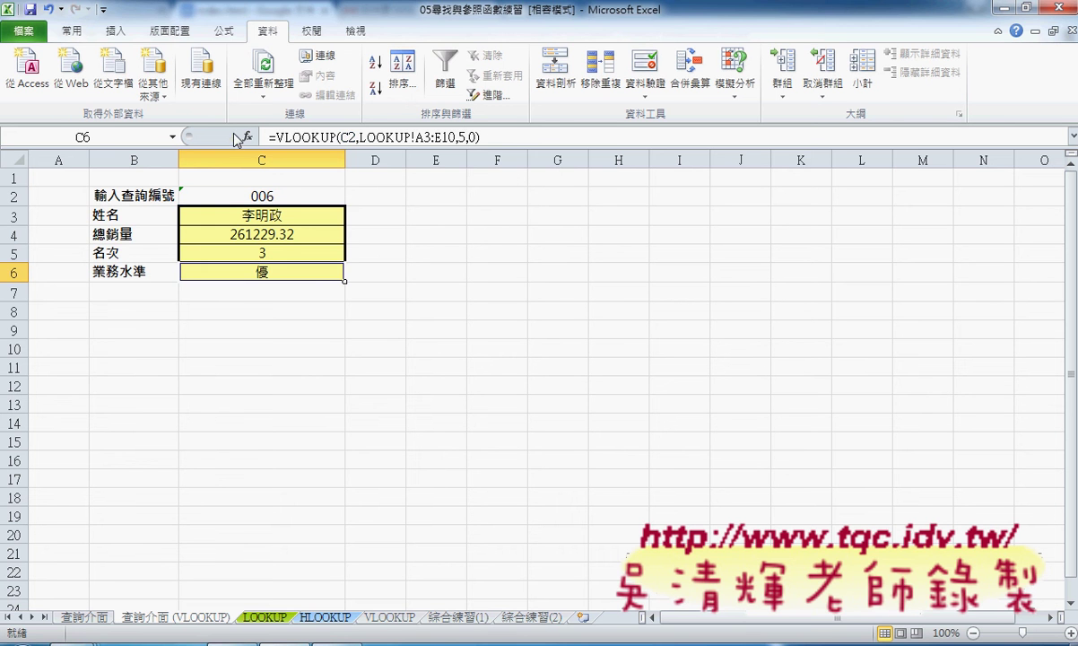
click(274, 192)
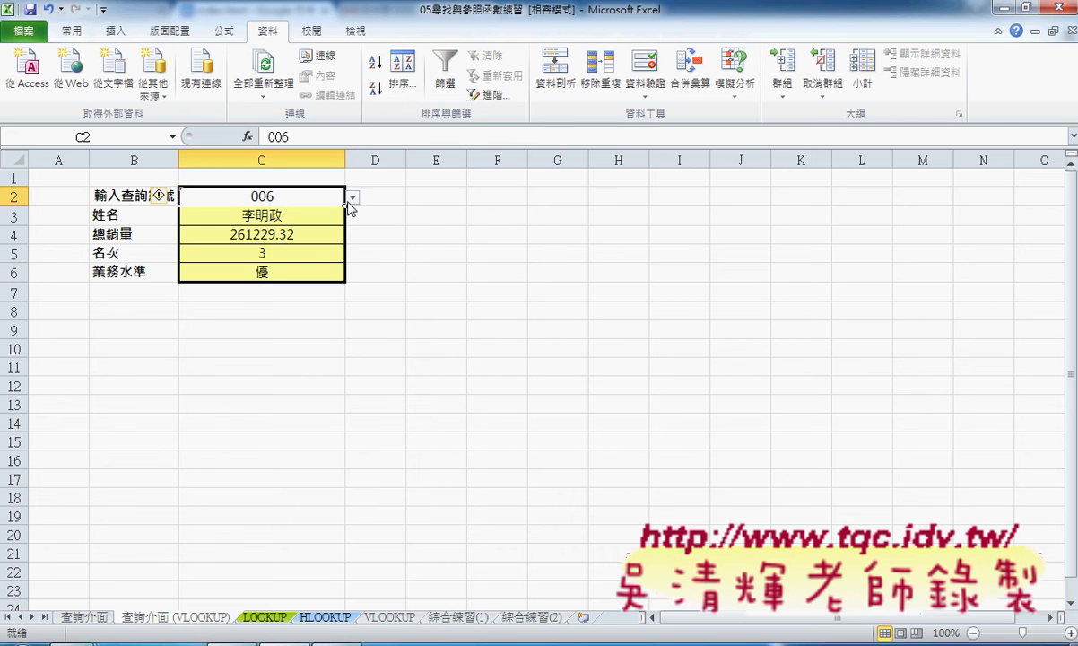
click(352, 197)
click(315, 282)
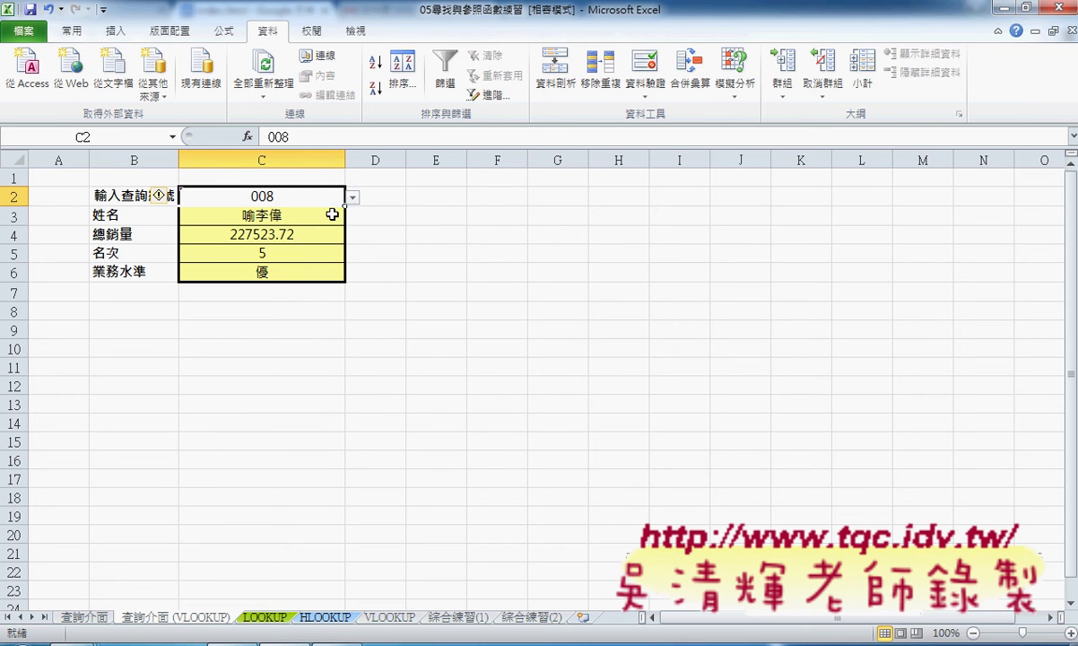
Try entering ID 009 in C2, then cancel the validation error to keep 008.
double_click(285, 195)
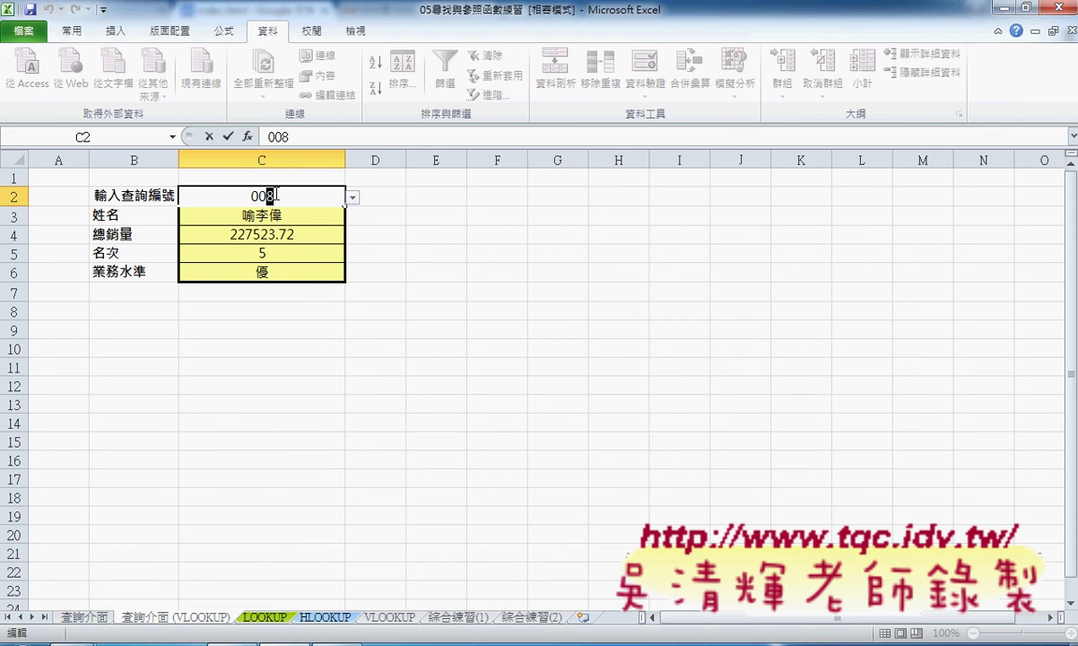
drag(266, 196, 378, 193)
text(9)
key(Return)
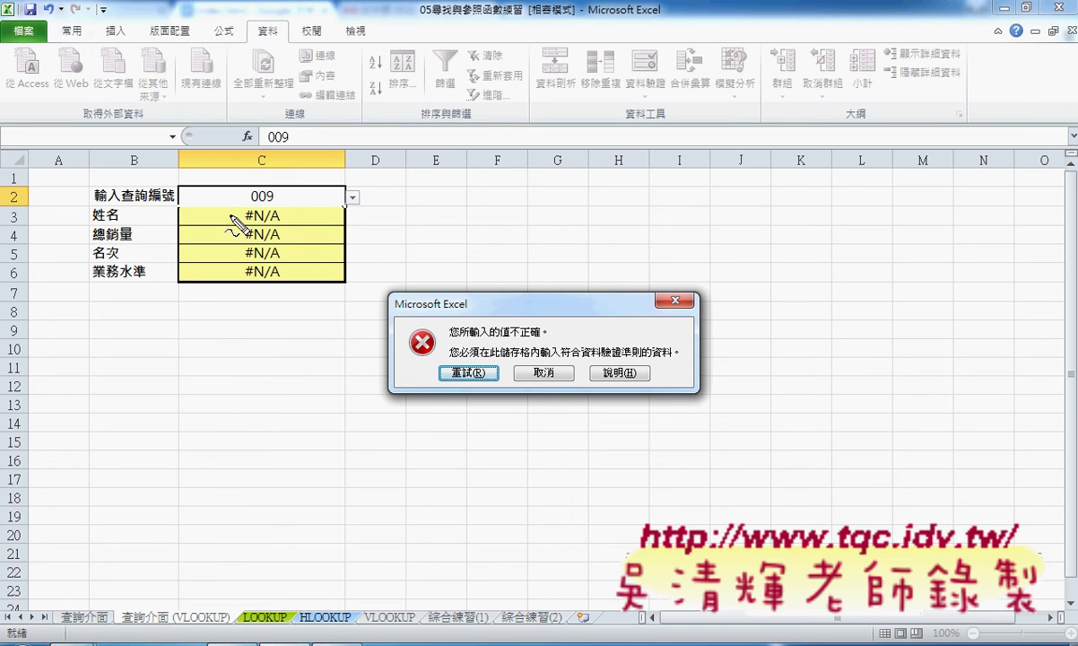
drag(257, 226, 277, 222)
key(Escape)
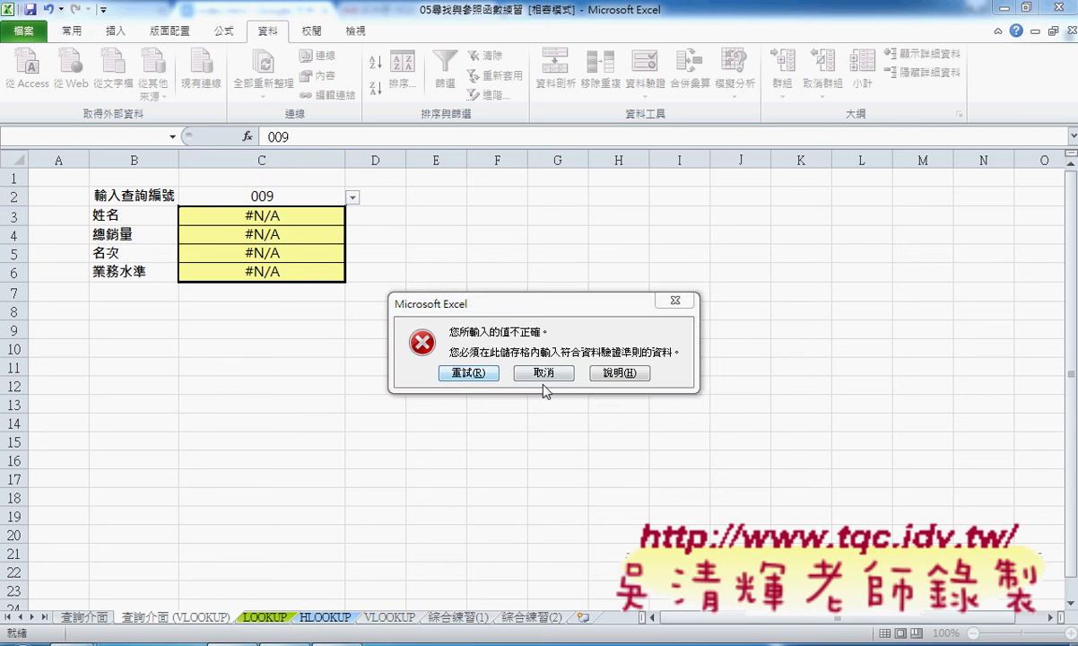
click(531, 369)
click(300, 221)
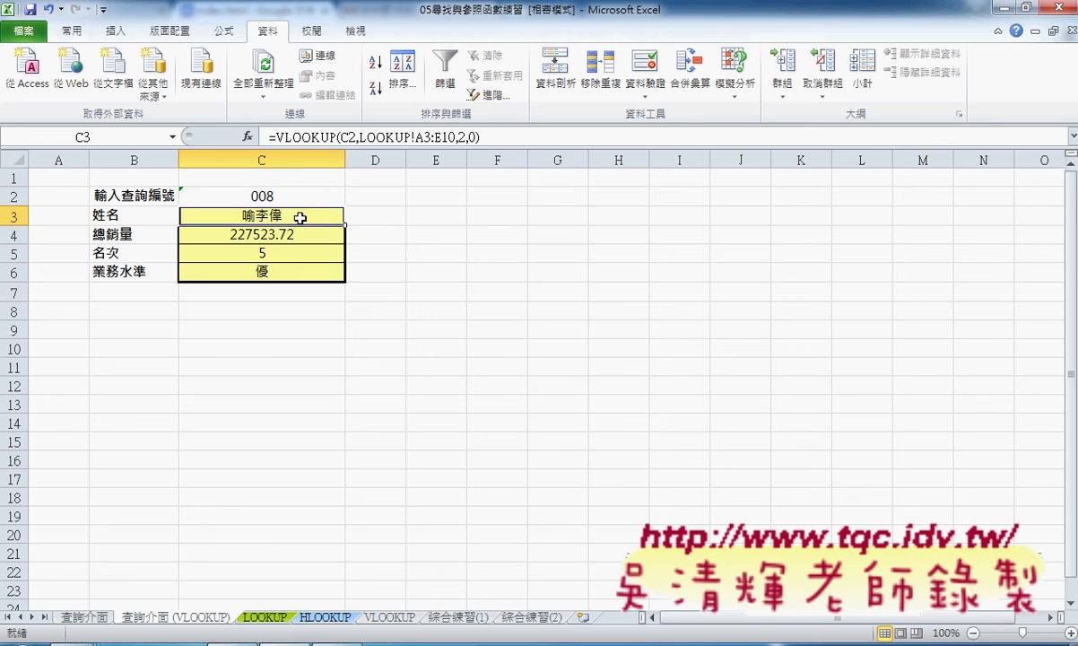
click(474, 137)
click(473, 137)
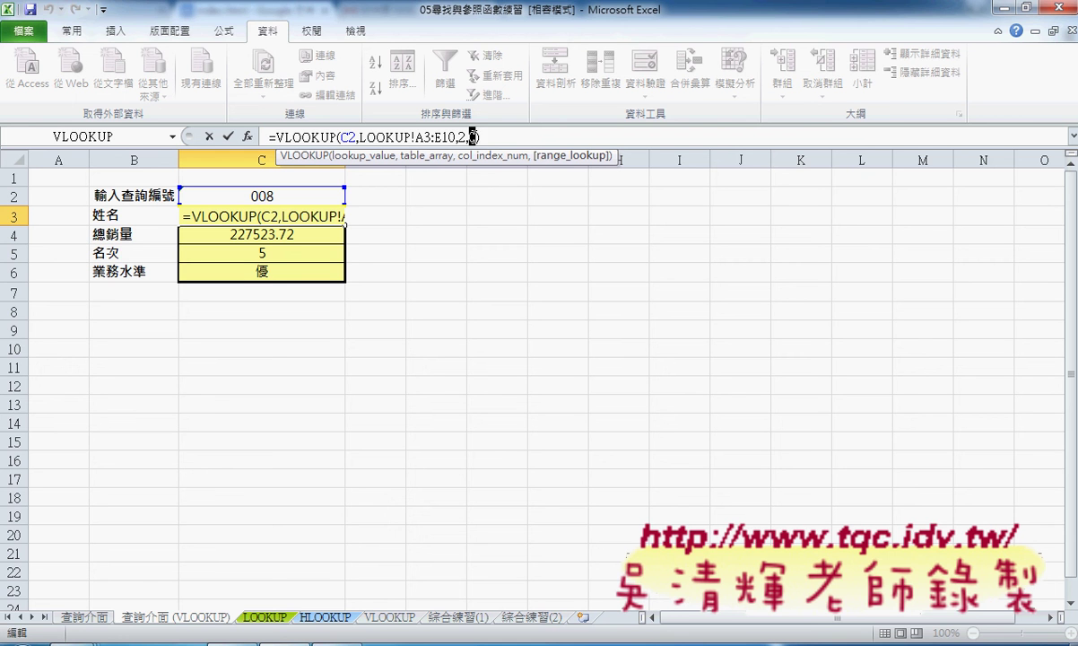
click(79, 618)
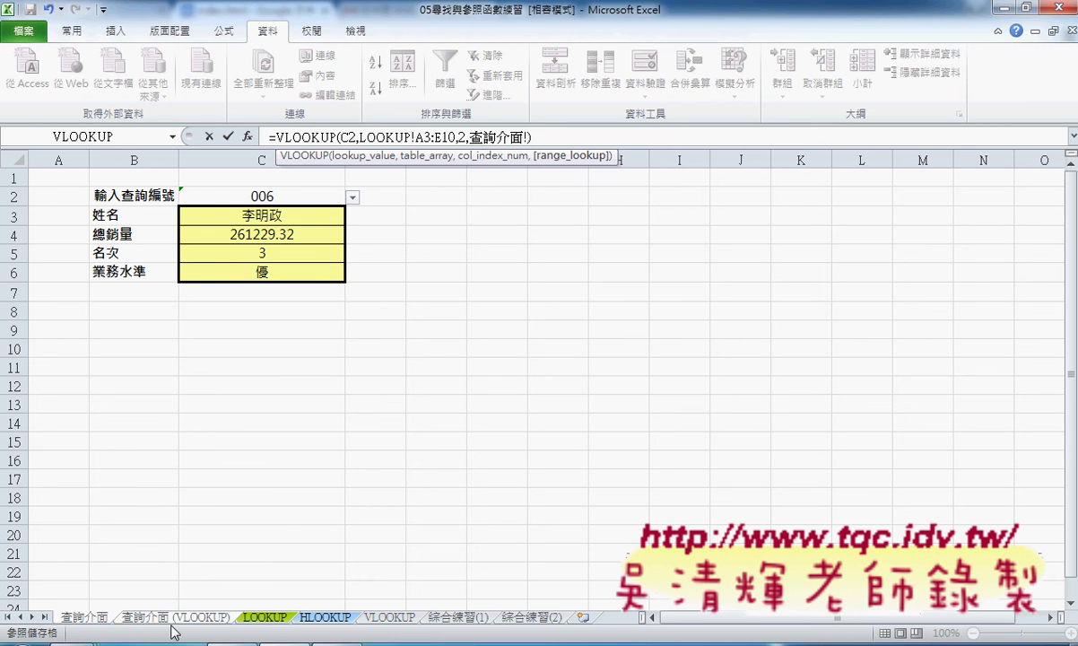
click(208, 618)
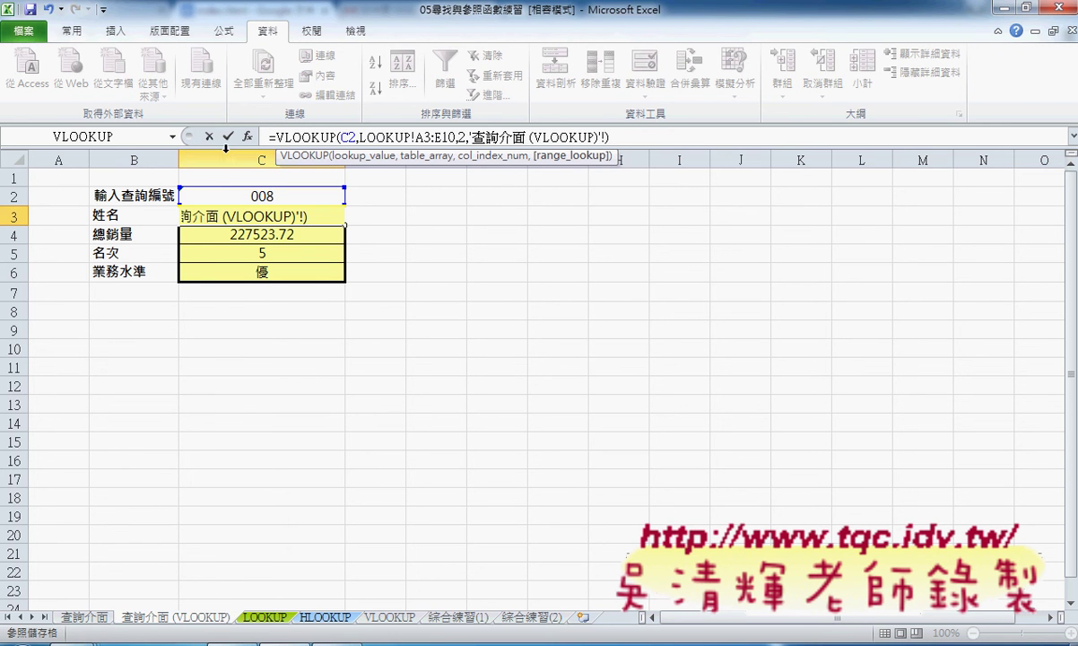
click(208, 136)
click(85, 617)
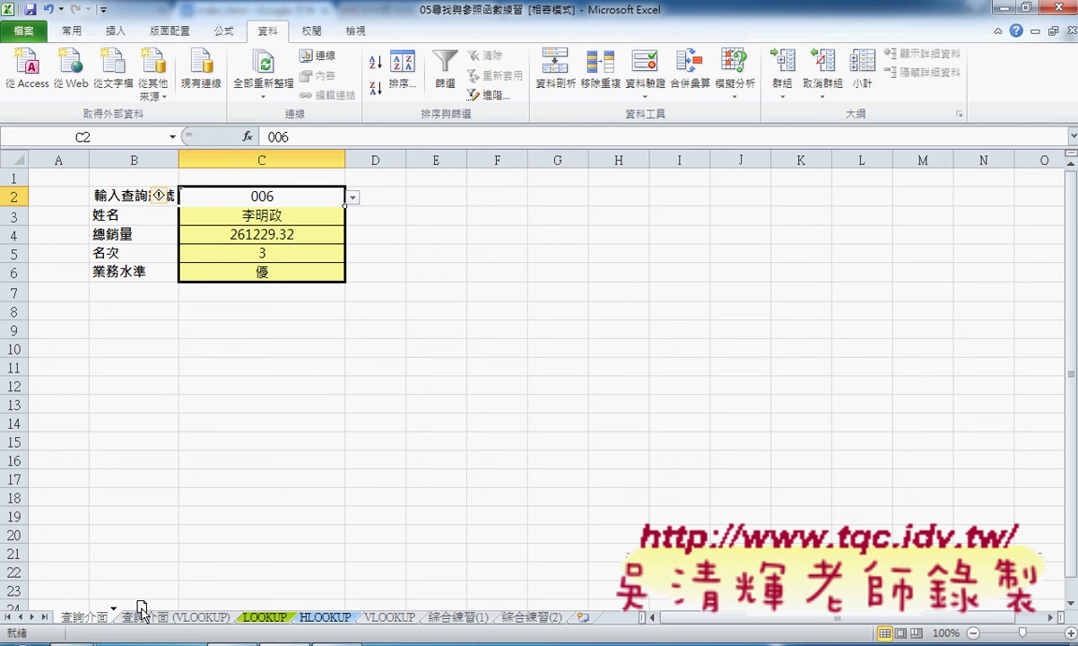
click(184, 616)
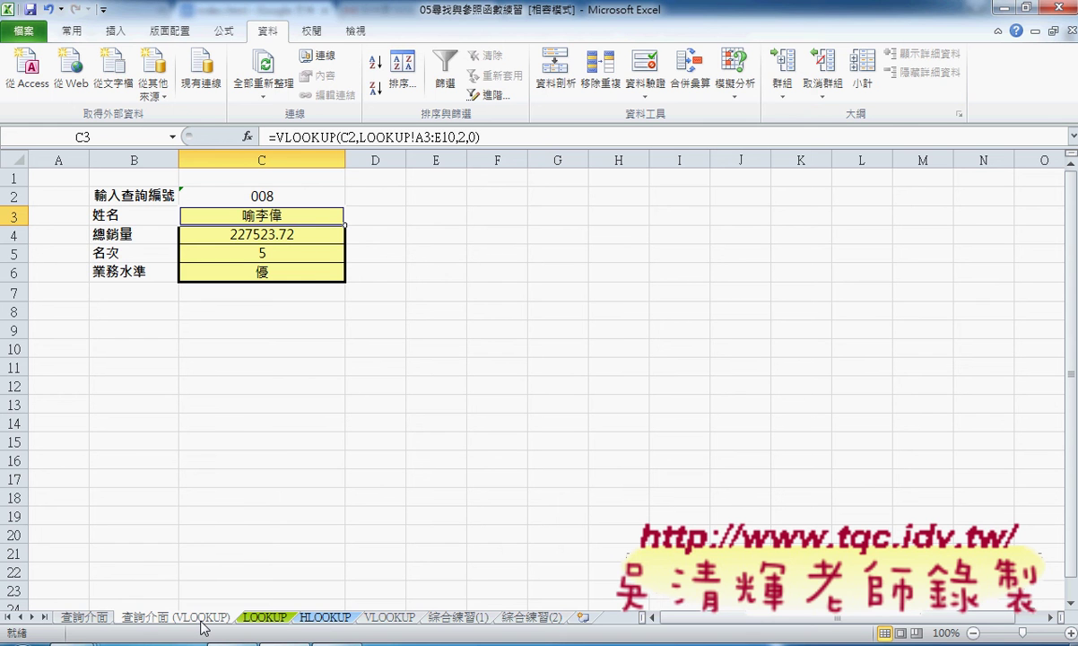
Duplicate 查詢介面 (VLOOKUP) as 查詢介面 (VLOOKUP) (2) in front of the LOOKUP sheet.
click(317, 234)
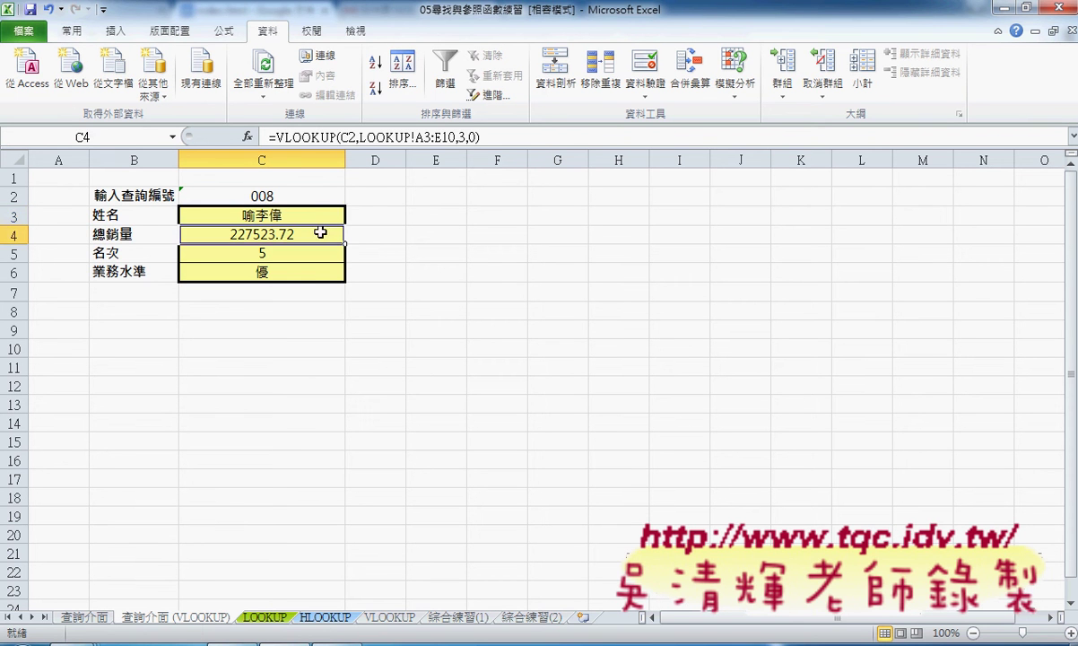
click(317, 223)
click(317, 234)
click(317, 217)
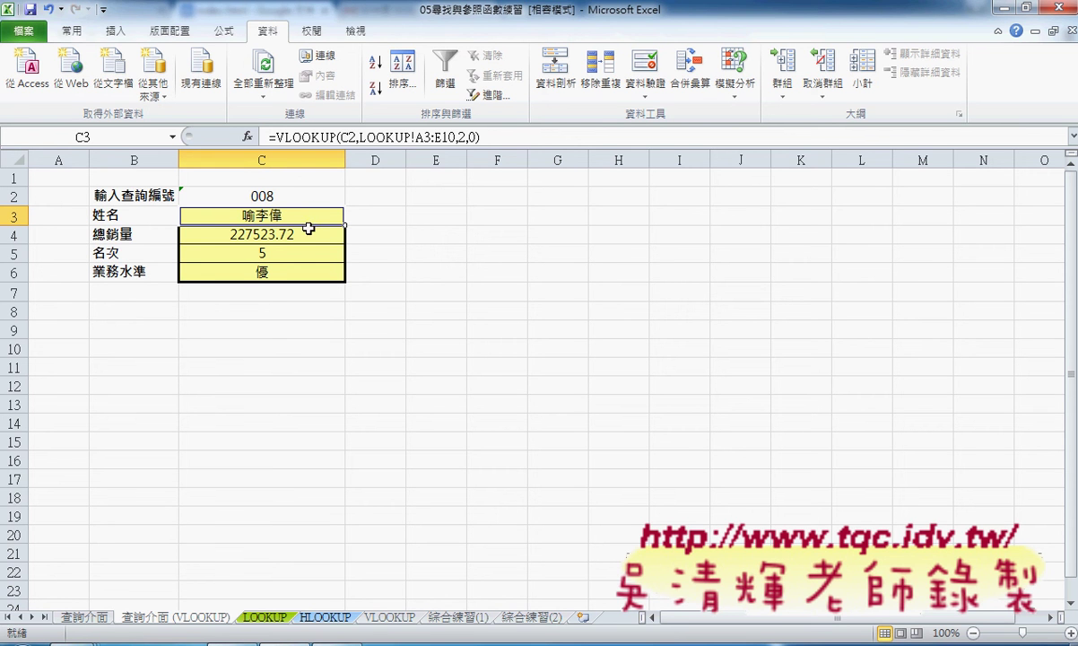
drag(195, 622, 261, 618)
drag(261, 618, 260, 618)
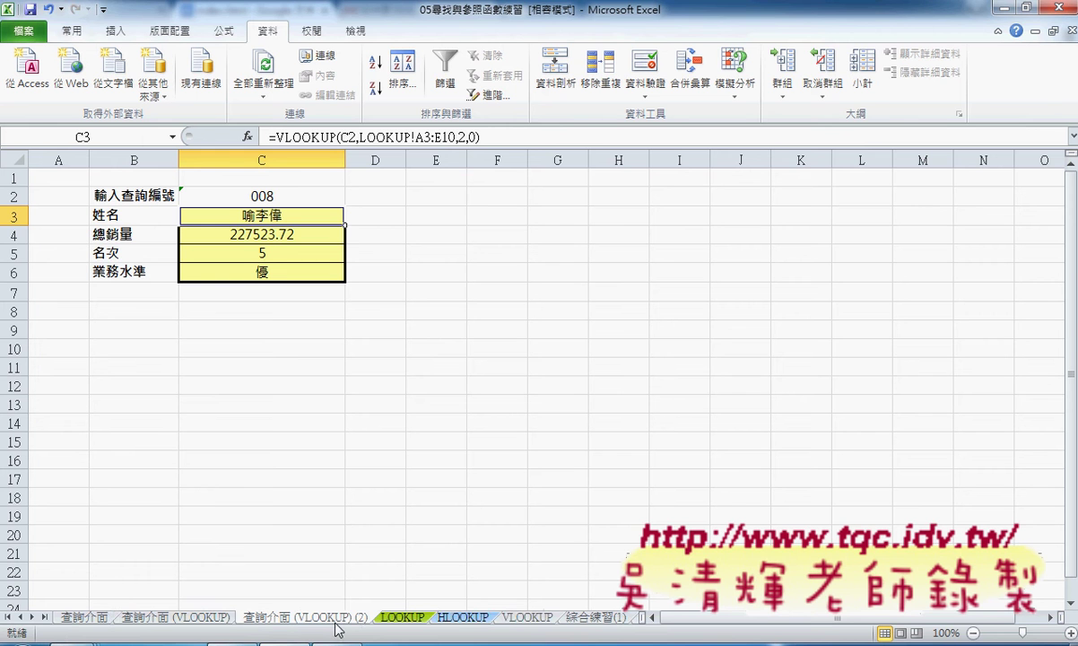
click(140, 219)
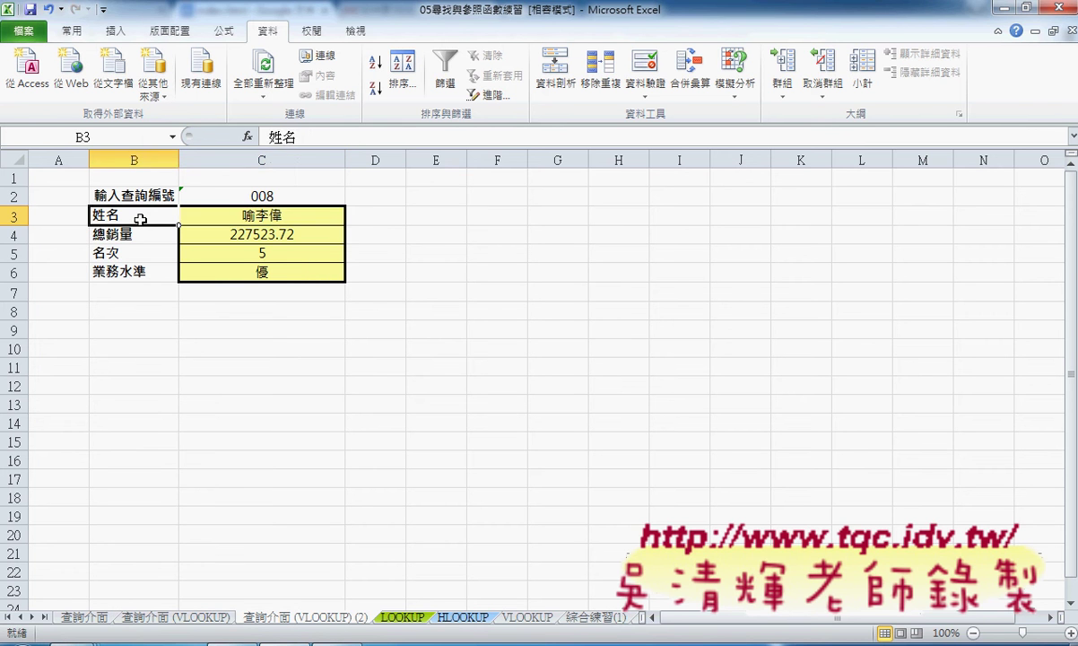
click(255, 216)
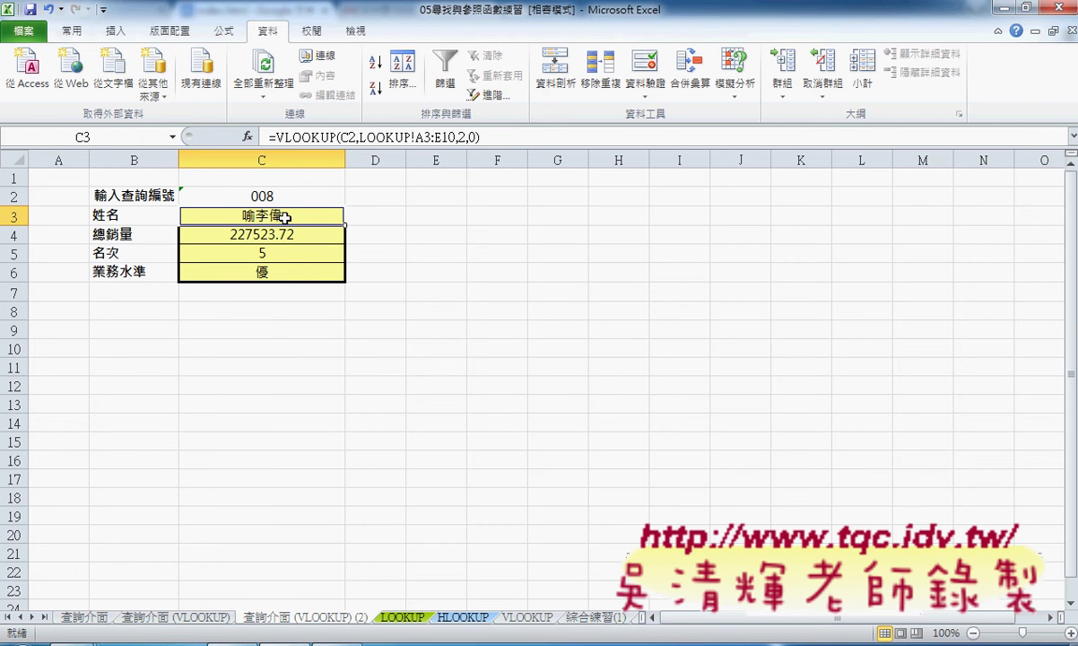
Copy the LOOKUP sheet to LOOKUP (2) after the original and select the names in column B.
click(402, 617)
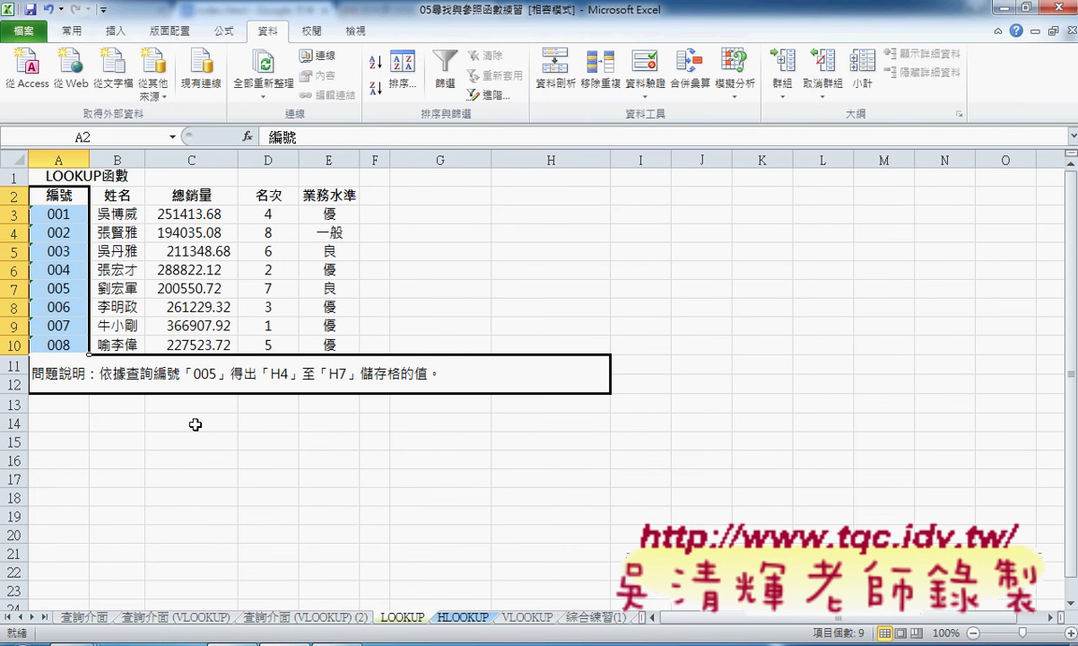
drag(418, 621, 454, 615)
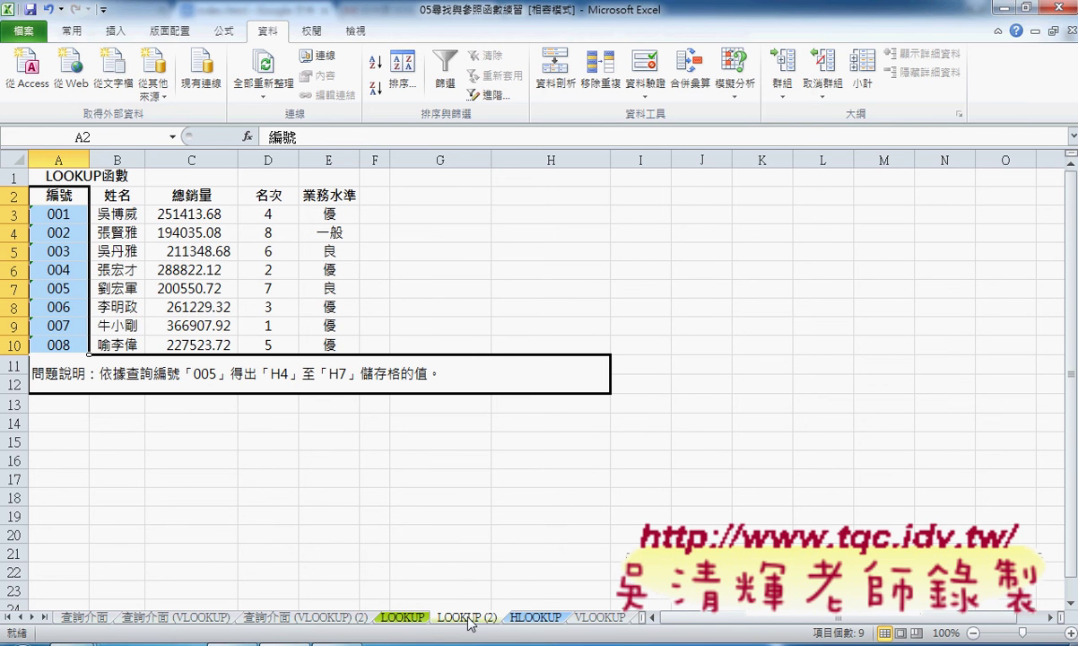
drag(126, 193, 120, 345)
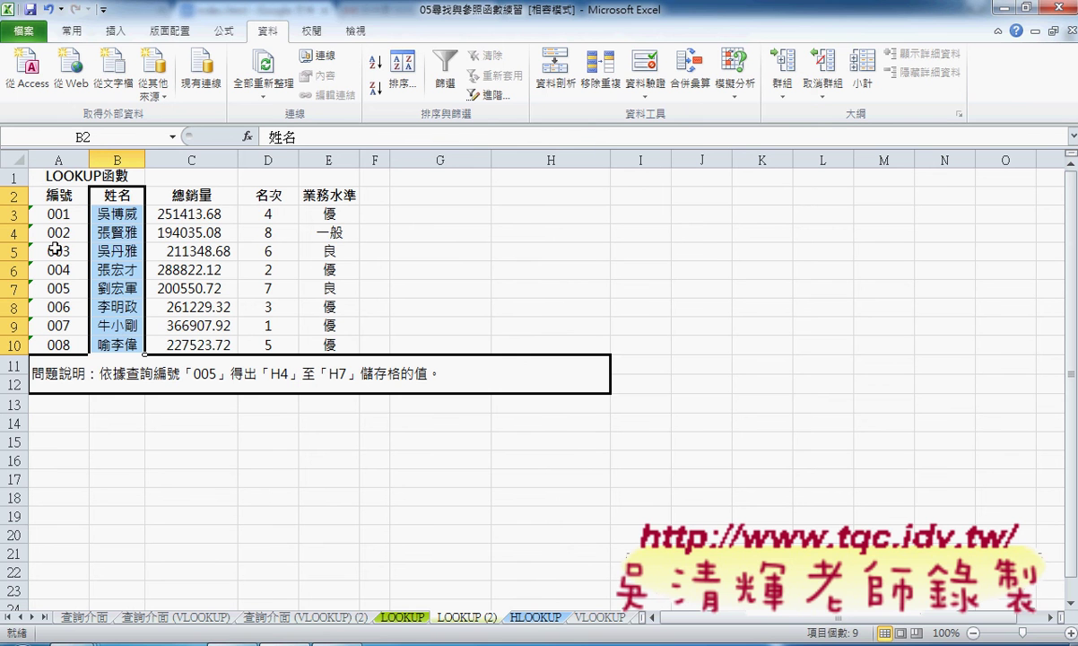